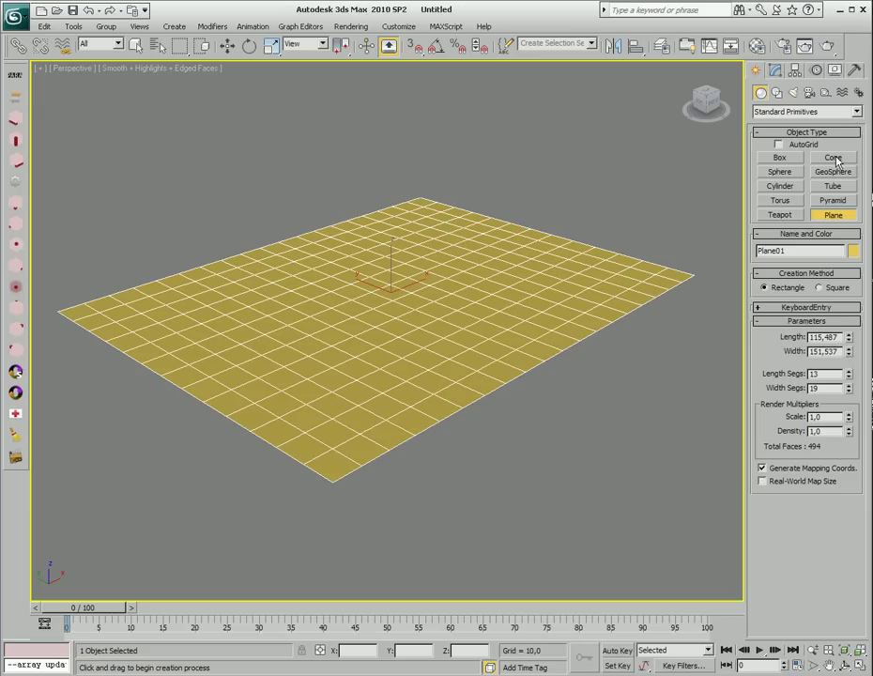
# - Add an FFD 3x3x3 modifier to the plane and enter its Control Points level
pyautogui.click(775, 70)
pyautogui.click(856, 108)
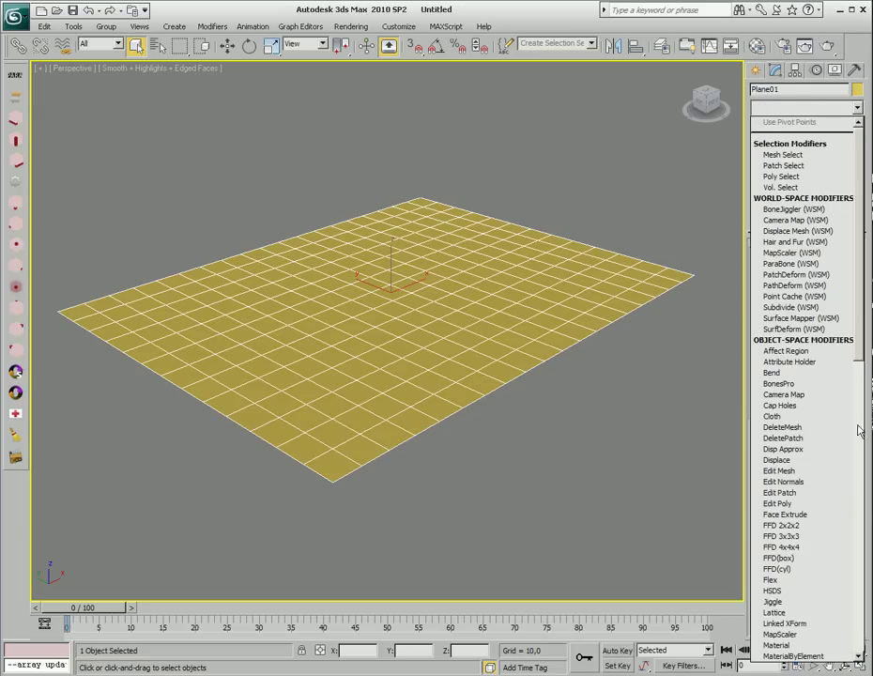
pyautogui.click(814, 539)
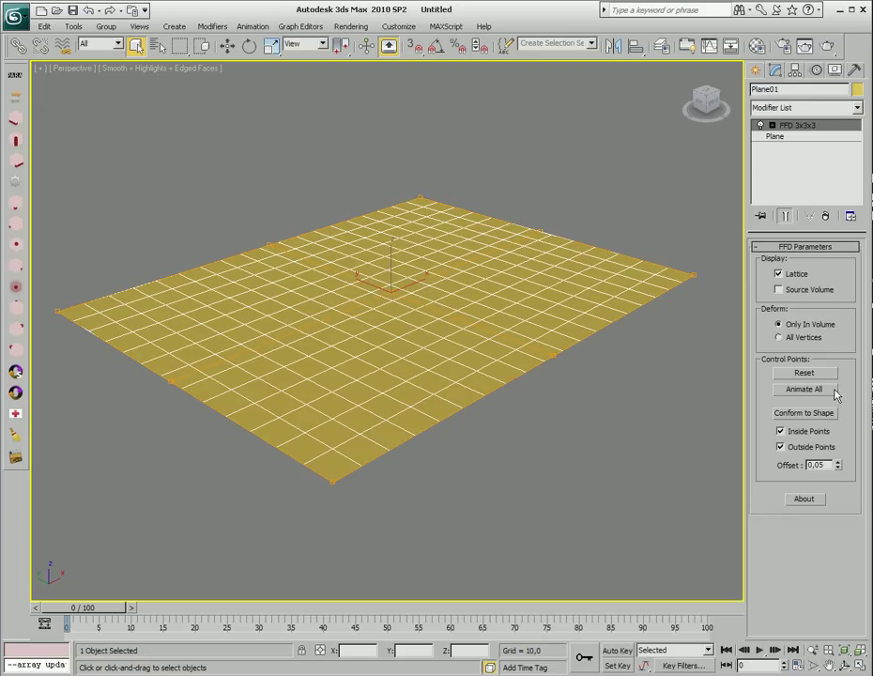
pyautogui.click(771, 125)
pyautogui.click(809, 136)
# - Raise the lattice's middle row of control points along Z to bend the plane into an arch
pyautogui.keyDown('alt'); pyautogui.moveTo(591, 385); pyautogui.dragTo(337, 218, button='middle'); pyautogui.keyUp('alt')
pyautogui.rightClick(486, 336)
pyautogui.click(506, 358)
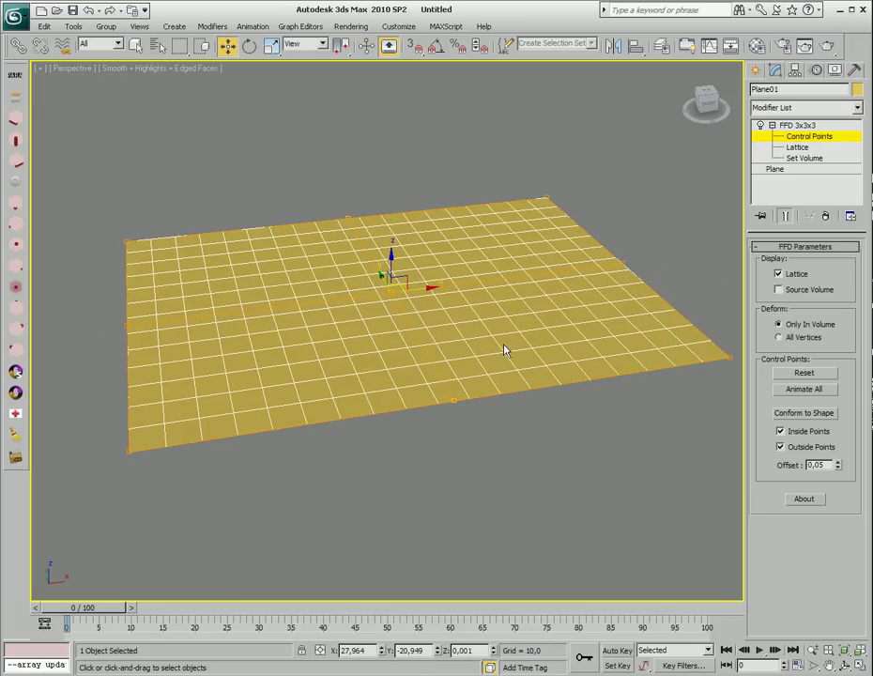
pyautogui.moveTo(391, 261); pyautogui.dragTo(391, 49)
pyautogui.keyDown('alt'); pyautogui.moveTo(397, 273); pyautogui.dragTo(444, 318, button='middle'); pyautogui.keyUp('alt')
pyautogui.scroll(-2, 444, 318)
pyautogui.moveTo(530, 390); pyautogui.dragTo(510, 386, button='middle')
pyautogui.click(511, 386)
# - Leave the control point level and add an Edit Poly modifier above the plane's FFD 3x3x3
pyautogui.click(857, 125)
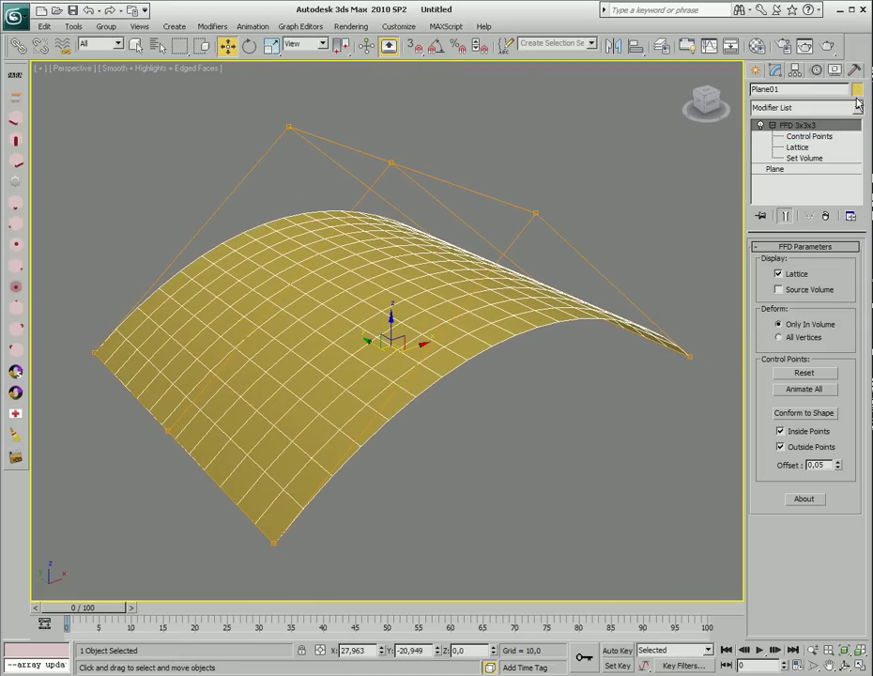
pyautogui.click(857, 107)
pyautogui.click(784, 507)
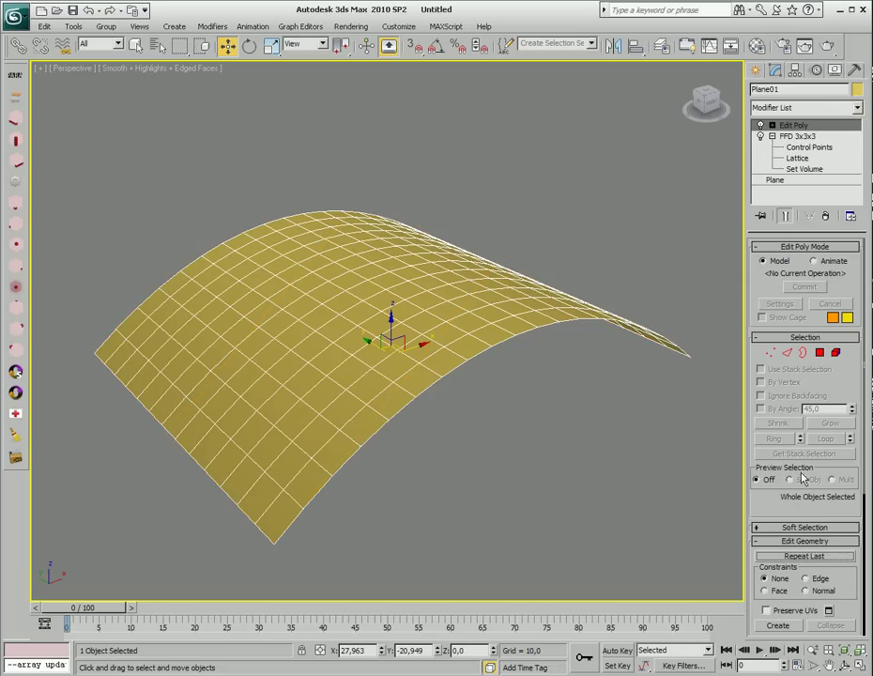
# - Create a flat box beside the arched plane, about 13 long and 14 wide
pyautogui.click(757, 70)
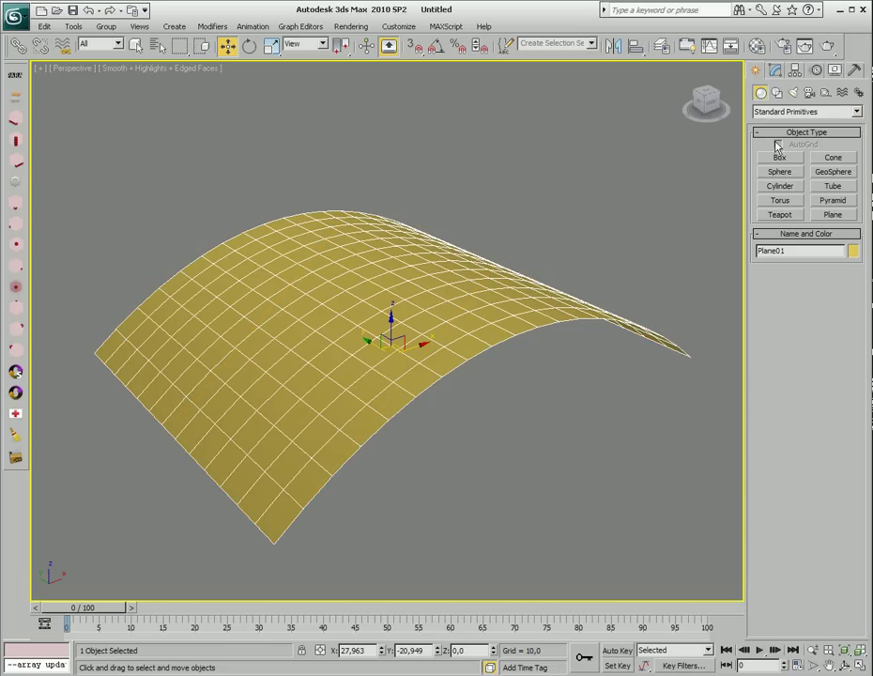
pyautogui.click(779, 158)
pyautogui.moveTo(550, 446); pyautogui.dragTo(627, 456)
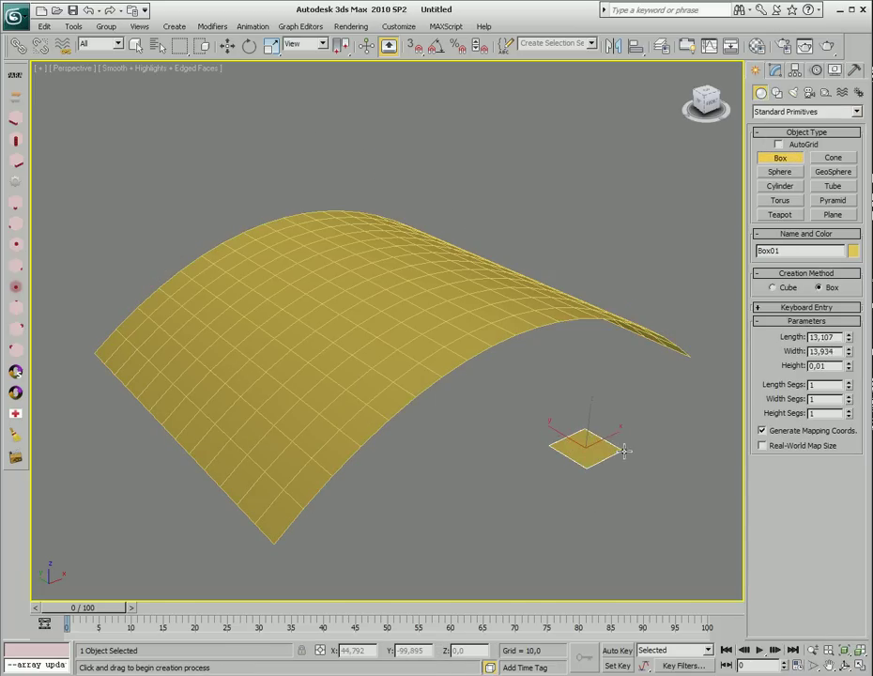
pyautogui.click(615, 441)
pyautogui.press('w')
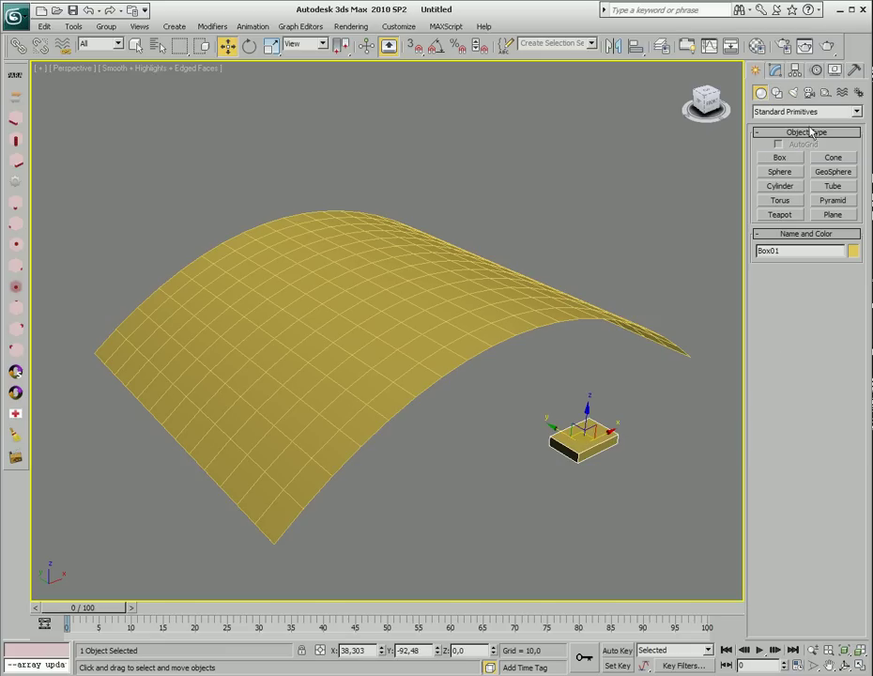
# - Add an FFD 2x2x2 modifier to the small box
pyautogui.click(776, 71)
pyautogui.click(858, 109)
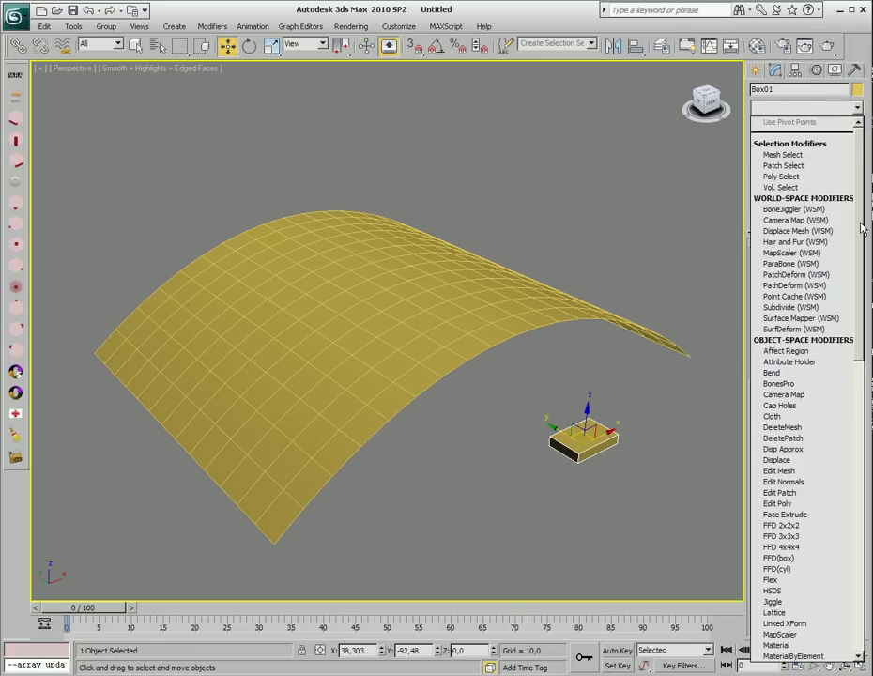
pyautogui.scroll(-3, 789, 375)
pyautogui.click(816, 384)
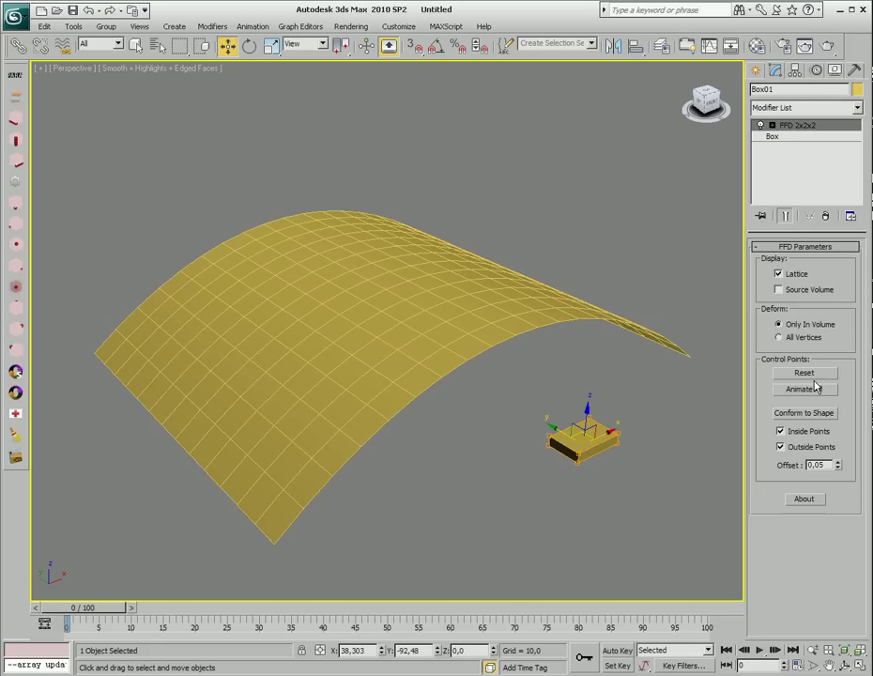
# - Create a 21 × 21 × 1 parametric copy array of the box, with transformations applied on its FFD control points
pyautogui.click(15, 75)
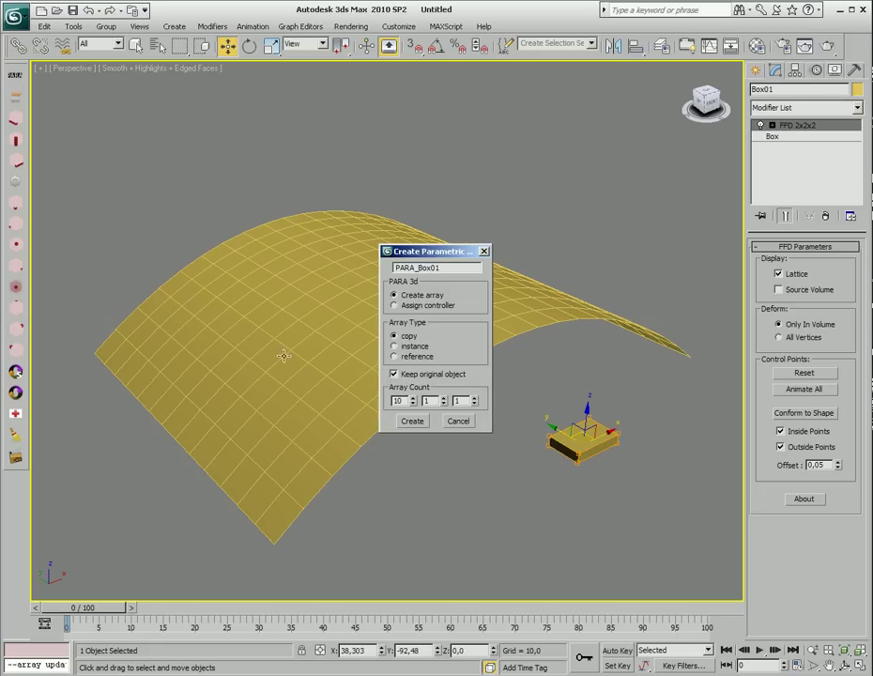
pyautogui.moveTo(406, 401); pyautogui.dragTo(385, 403)
pyautogui.write('21')
pyautogui.press('Tab')
pyautogui.write('21')
pyautogui.click(412, 423)
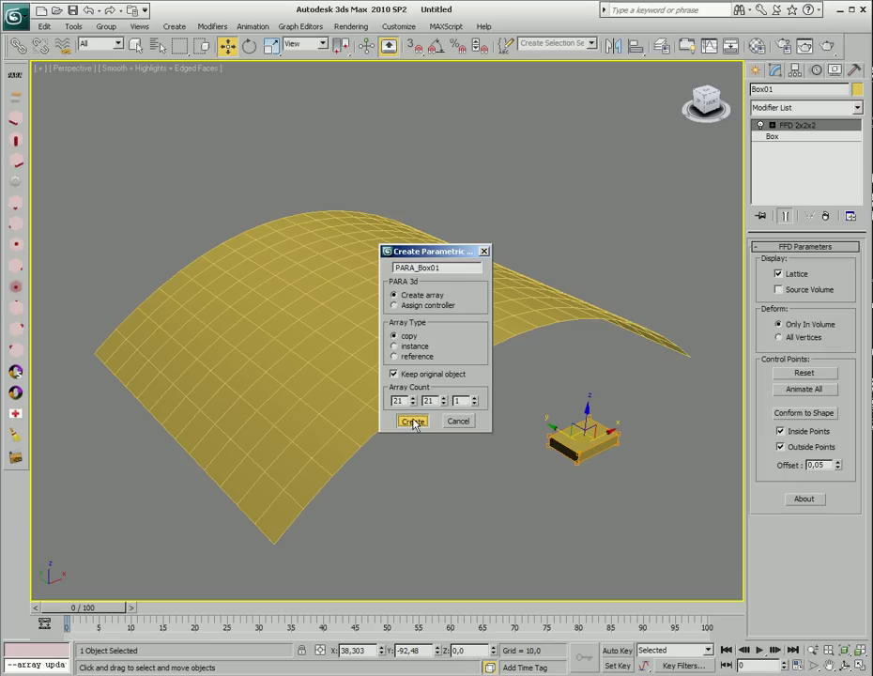
pyautogui.click(413, 421)
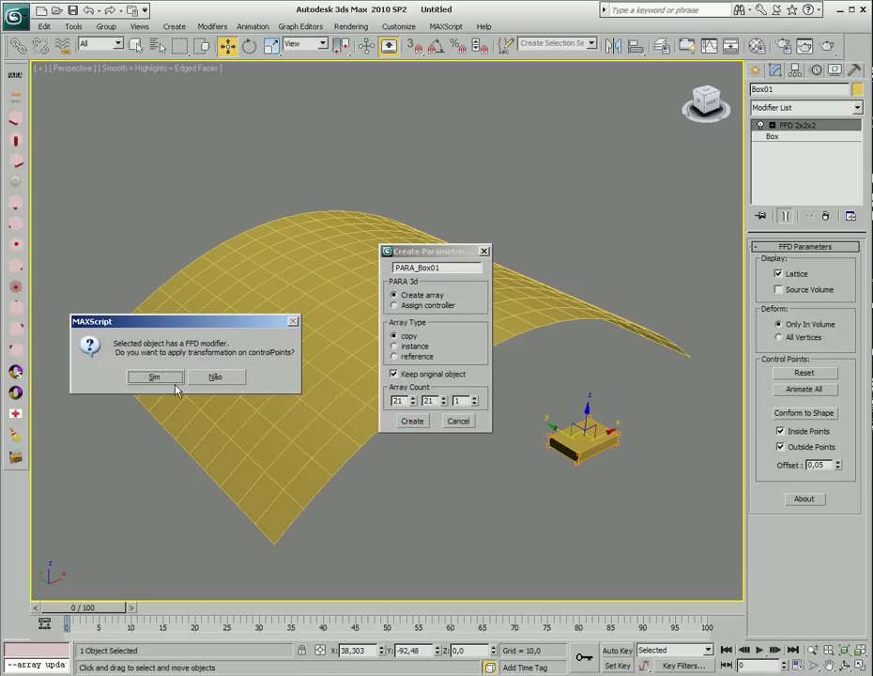
pyautogui.click(155, 376)
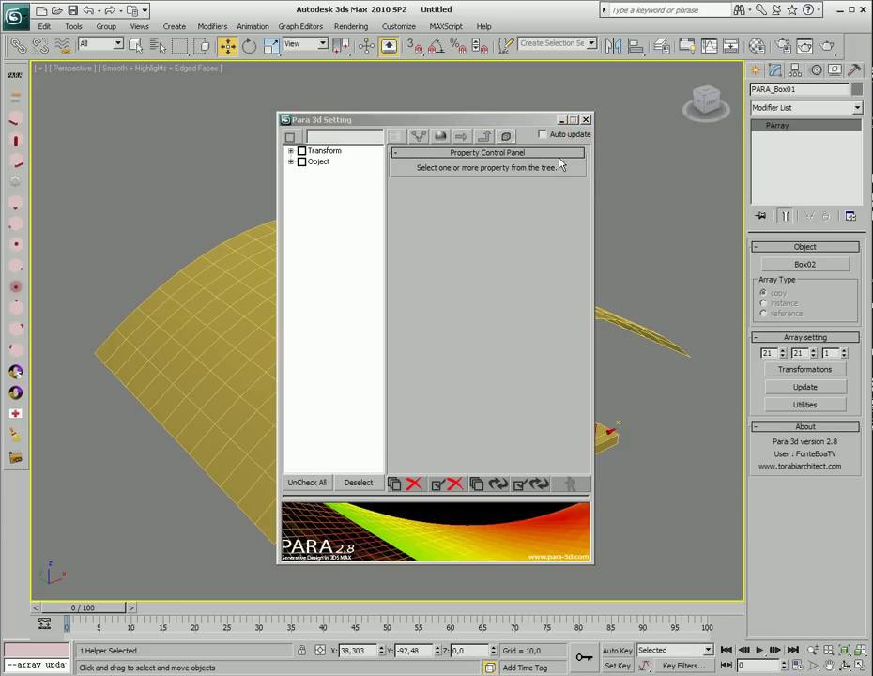
# - Move the Para 3d Setting window clear of the surface and check all Master control points of the FFD 2x2x2 in its tree
pyautogui.moveTo(526, 127); pyautogui.dragTo(319, 84)
pyautogui.moveTo(554, 341); pyautogui.dragTo(574, 310, button='middle')
pyautogui.moveTo(325, 83); pyautogui.dragTo(258, 105)
pyautogui.keyDown('alt'); pyautogui.moveTo(515, 258); pyautogui.dragTo(539, 298, button='middle'); pyautogui.keyUp('alt')
pyautogui.moveTo(539, 298); pyautogui.dragTo(464, 361, button='middle')
pyautogui.scroll(3, 463, 357)
pyautogui.moveTo(459, 272)
pyautogui.mouseDown(button='middle')
pyautogui.moveTo(440, 275)
pyautogui.moveTo(465, 283)
pyautogui.mouseUp(button='middle')
pyautogui.moveTo(520, 370); pyautogui.dragTo(530, 285, button='middle')
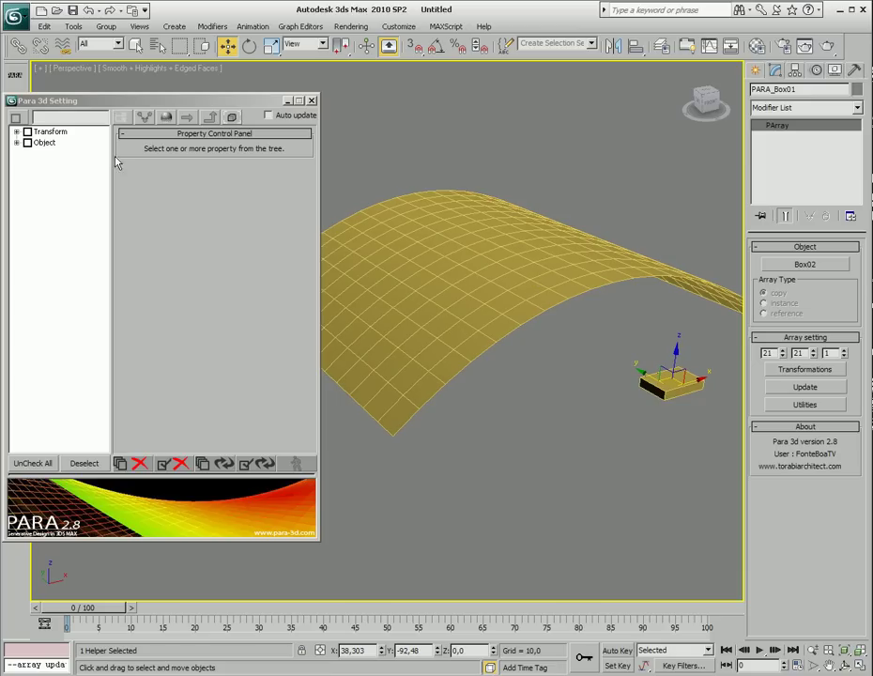
pyautogui.click(17, 143)
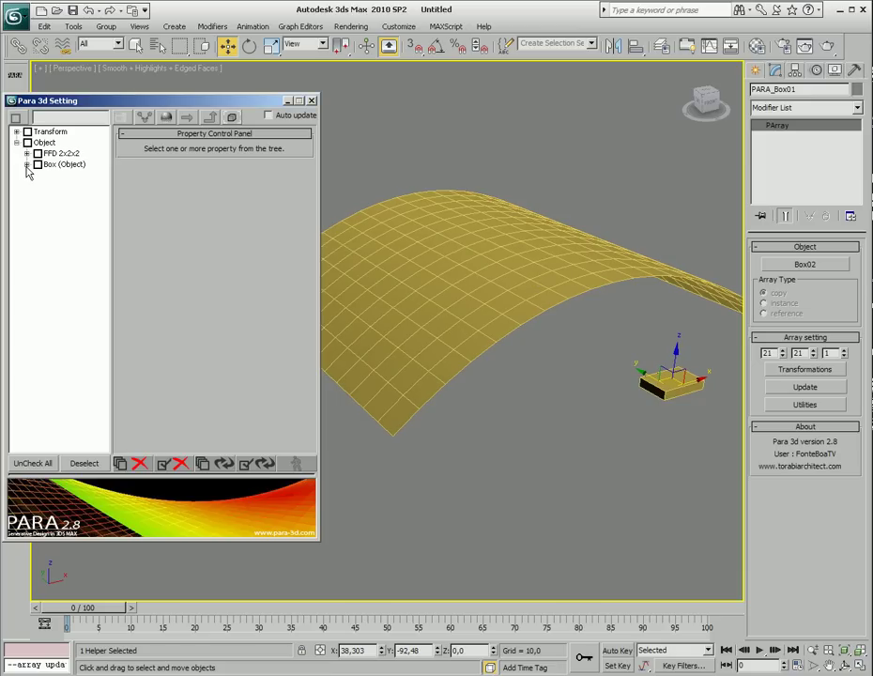
pyautogui.click(27, 153)
pyautogui.click(37, 186)
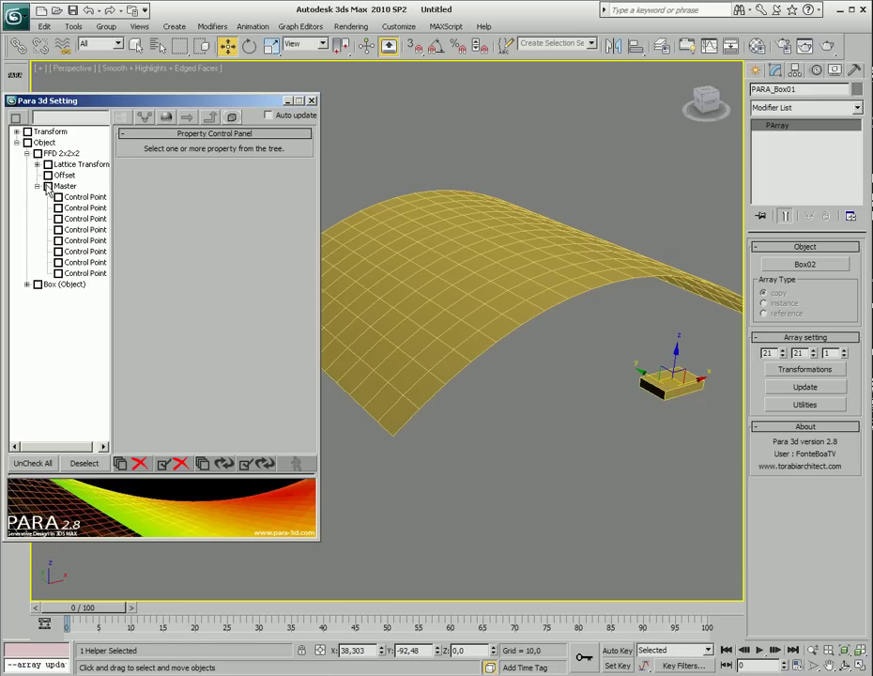
pyautogui.click(48, 186)
# - Assign a Surface Controller to the checked control points as a copy and pick the arched plane as its surface
pyautogui.click(292, 164)
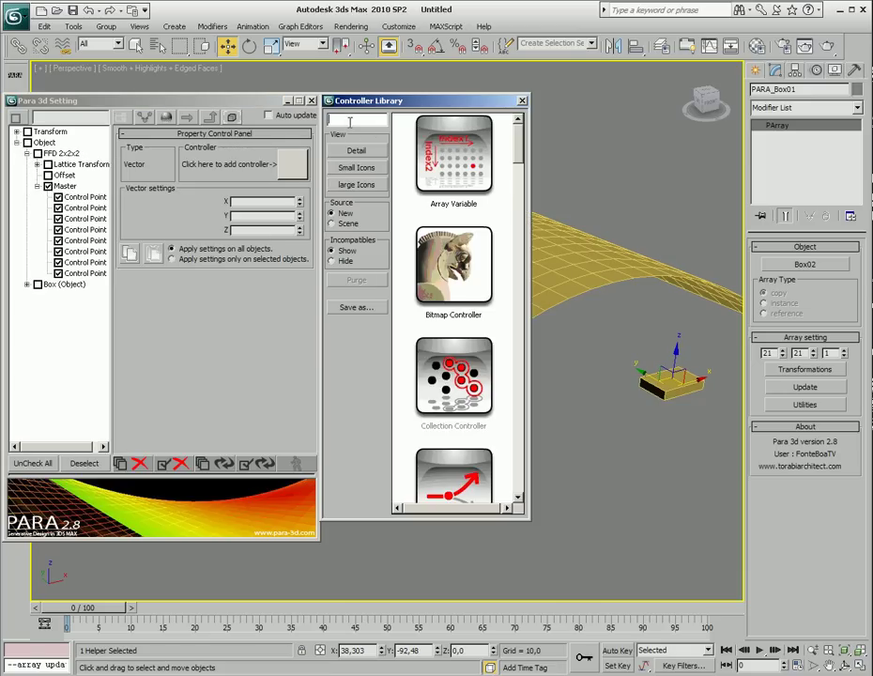
pyautogui.write('sur')
pyautogui.moveTo(454, 155); pyautogui.dragTo(302, 167)
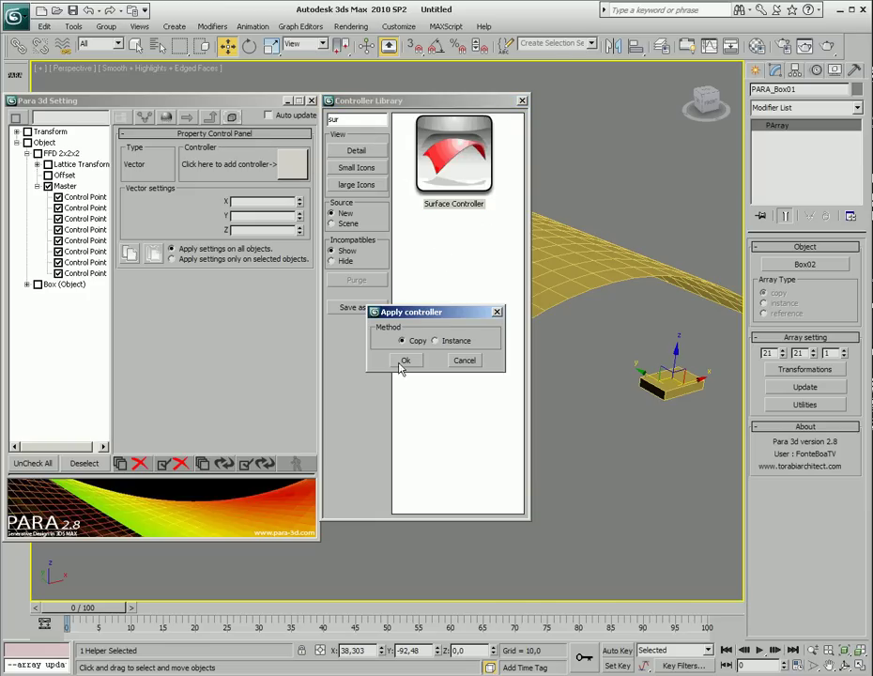
pyautogui.press('Return')
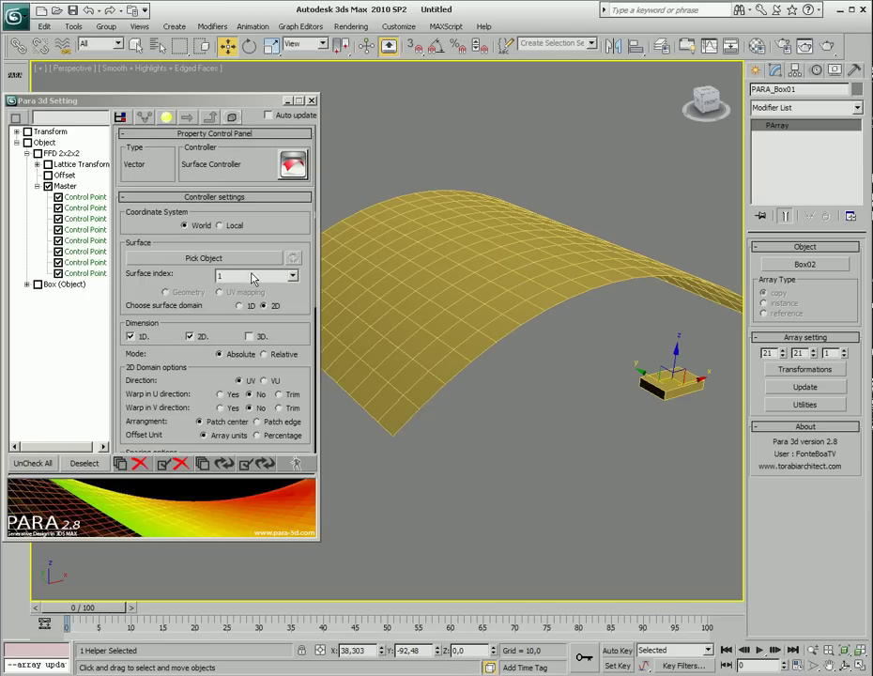
pyautogui.click(204, 257)
pyautogui.click(418, 299)
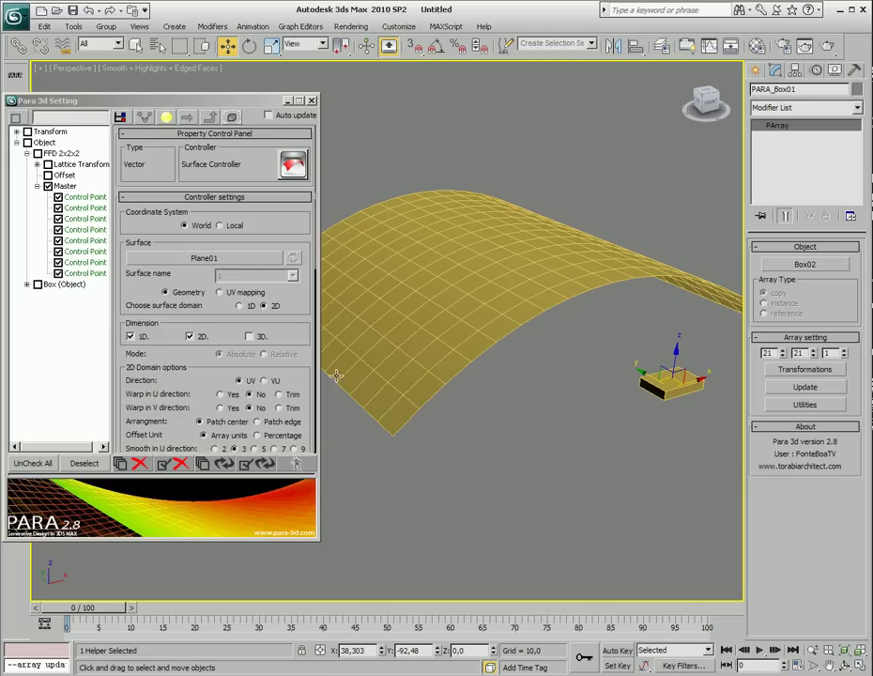
# - Assign a SubObject Controller as a copy to the UVW Offsets vector controller and update the array
pyautogui.scroll(-5, 258, 393)
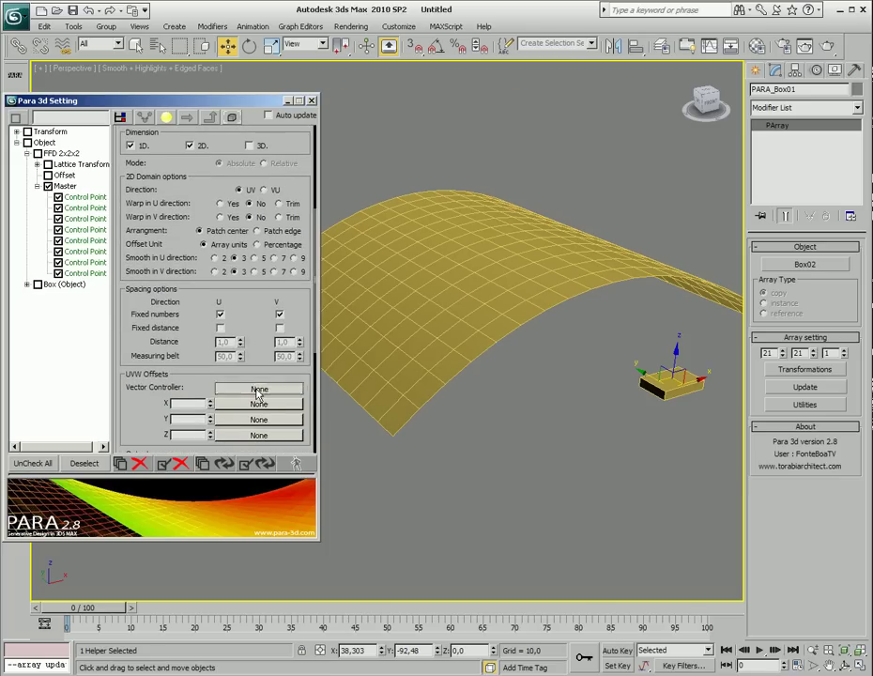
pyautogui.click(258, 389)
pyautogui.click(366, 118)
pyautogui.write('sub')
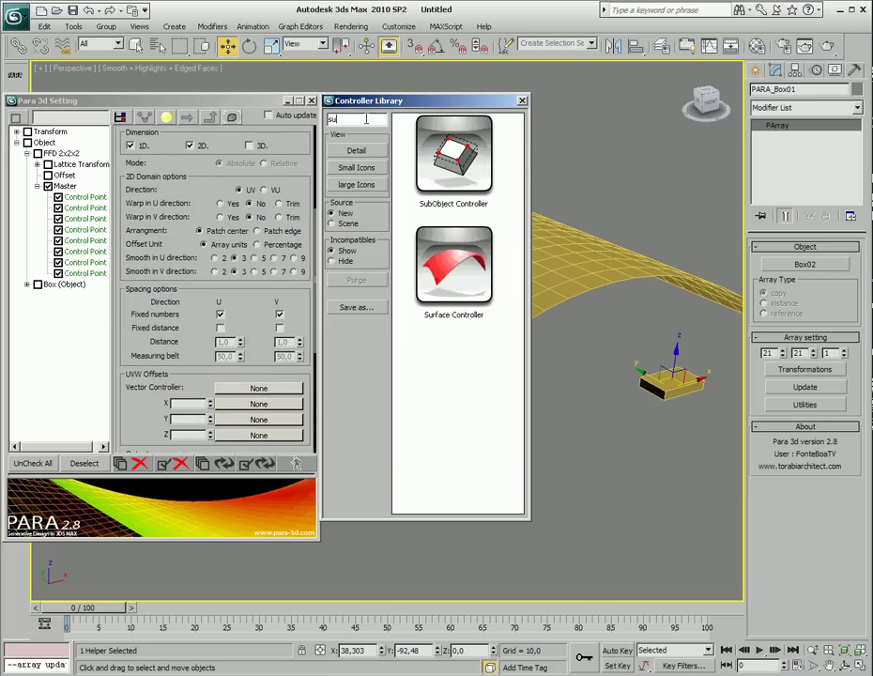
pyautogui.moveTo(466, 174); pyautogui.dragTo(292, 389)
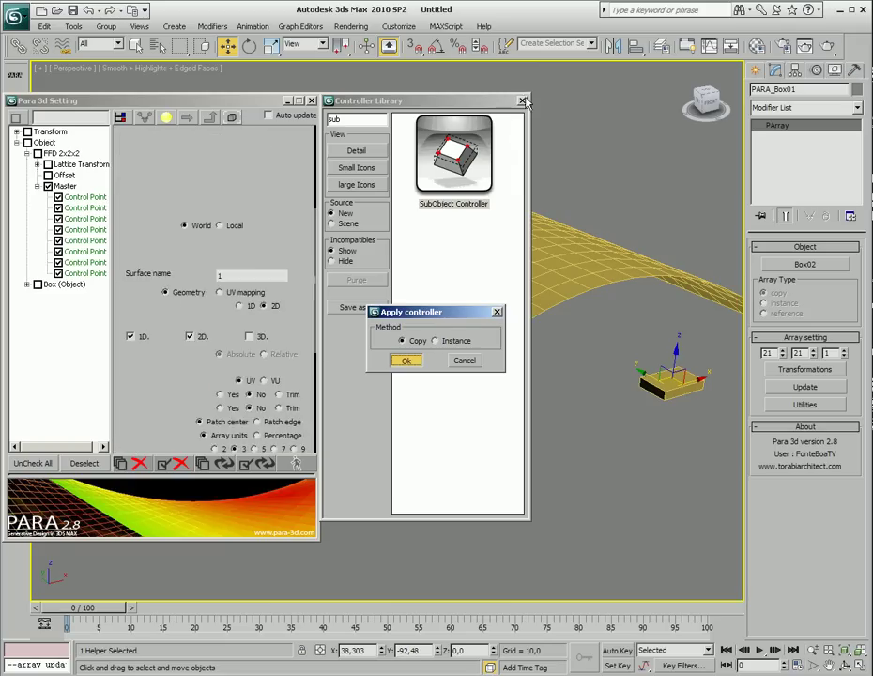
pyautogui.click(406, 359)
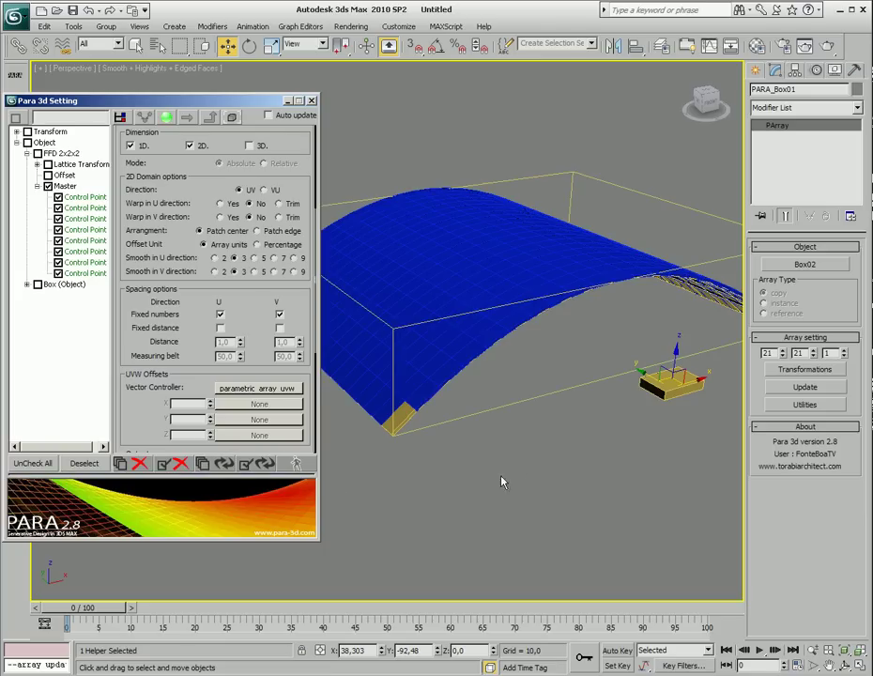
# - Select the arrayed boxes and their controllers by name, from Box02 onward, and change their object color to green
pyautogui.moveTo(582, 424)
pyautogui.keyDown('alt'); pyautogui.mouseDown(button='middle')
pyautogui.moveTo(507, 404)
pyautogui.moveTo(572, 417)
pyautogui.mouseUp(button='middle'); pyautogui.keyUp('alt')
pyautogui.press('h')
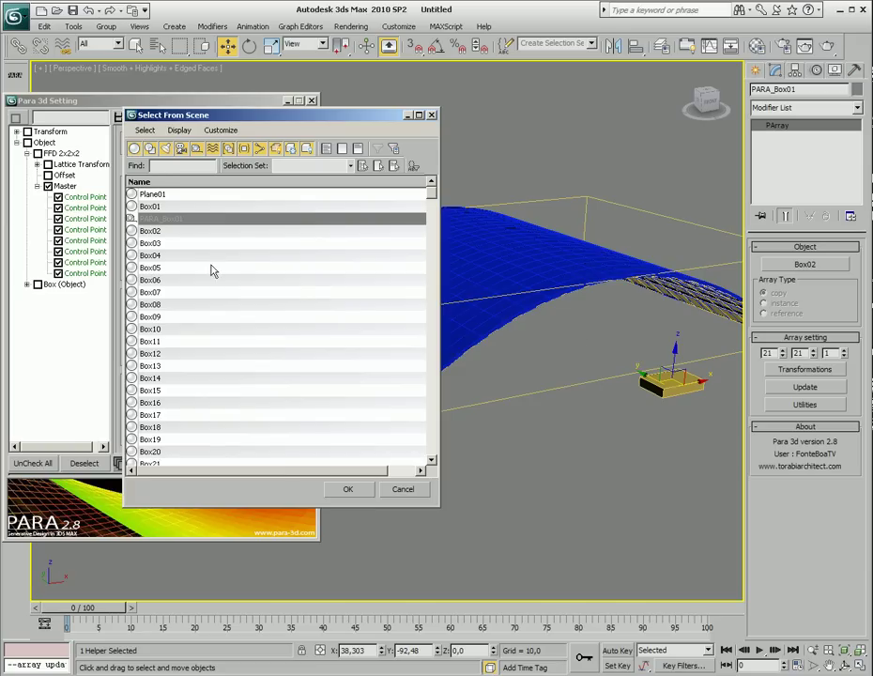
pyautogui.moveTo(163, 233); pyautogui.dragTo(224, 593)
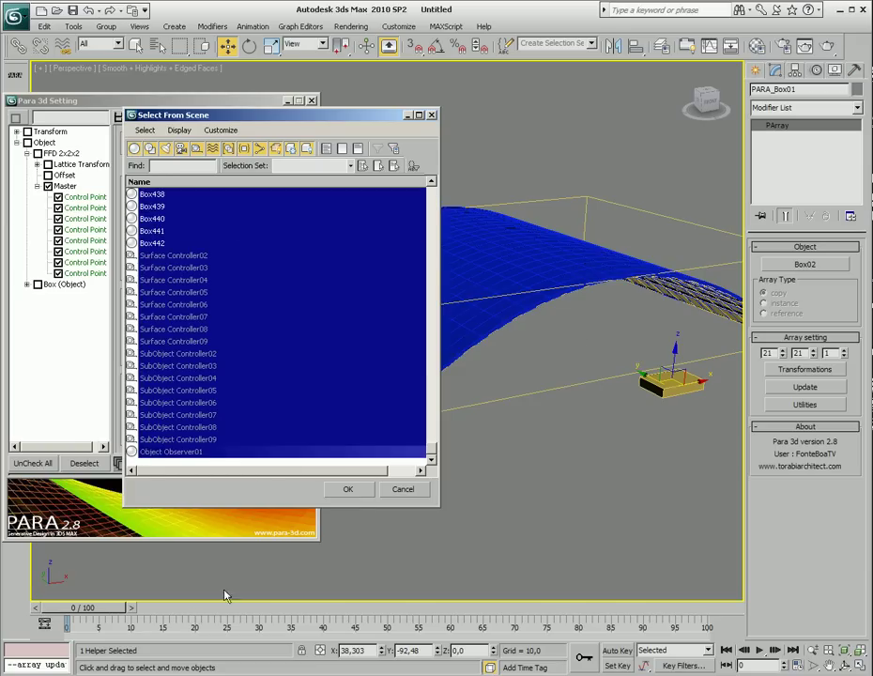
pyautogui.click(348, 489)
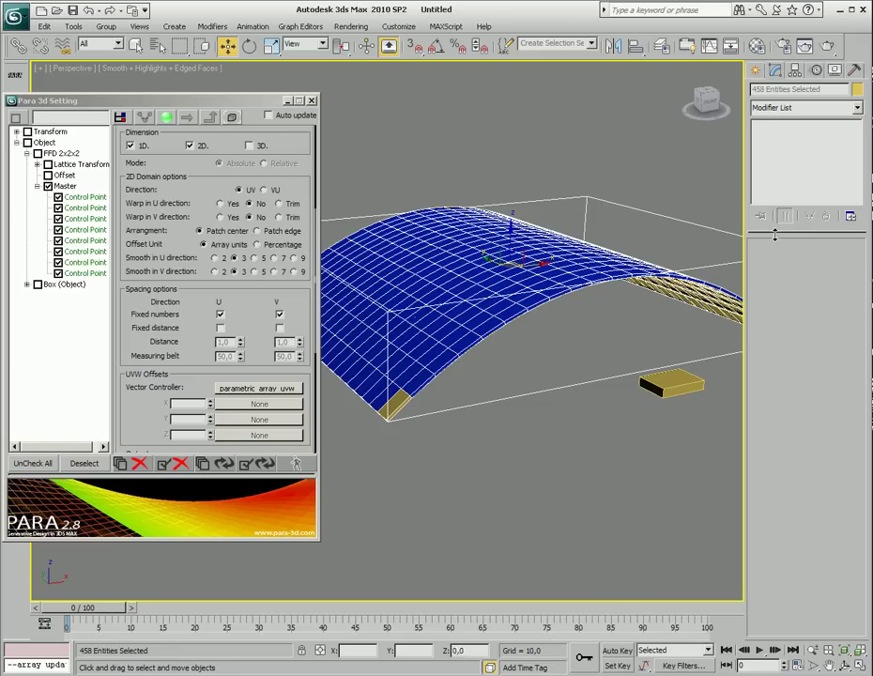
pyautogui.click(857, 90)
pyautogui.click(409, 304)
pyautogui.click(504, 417)
# - Open the UVW Offsets SubObject controller and assign a Graph Controller to its Z size as an instance
pyautogui.keyDown('alt'); pyautogui.moveTo(580, 425); pyautogui.dragTo(524, 455, button='middle'); pyautogui.keyUp('alt')
pyautogui.scroll(3, 525, 455)
pyautogui.scroll(1, 513, 376)
pyautogui.keyDown('alt'); pyautogui.moveTo(505, 366); pyautogui.dragTo(540, 398, button='middle'); pyautogui.keyUp('alt')
pyautogui.scroll(1, 521, 394)
pyautogui.scroll(-2, 522, 407)
pyautogui.moveTo(205, 376); pyautogui.dragTo(234, 359)
pyautogui.click(268, 362)
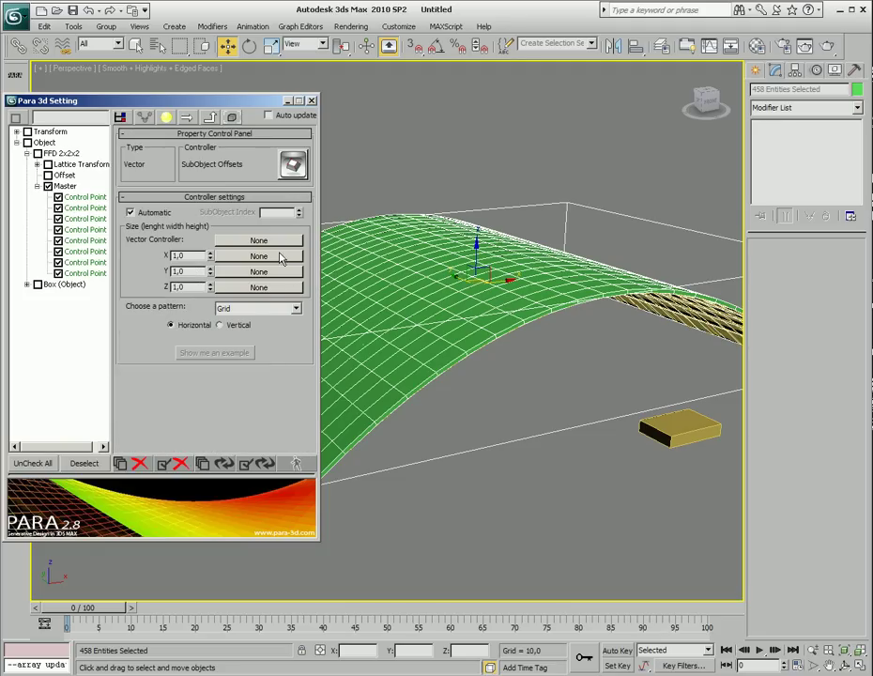
pyautogui.click(265, 287)
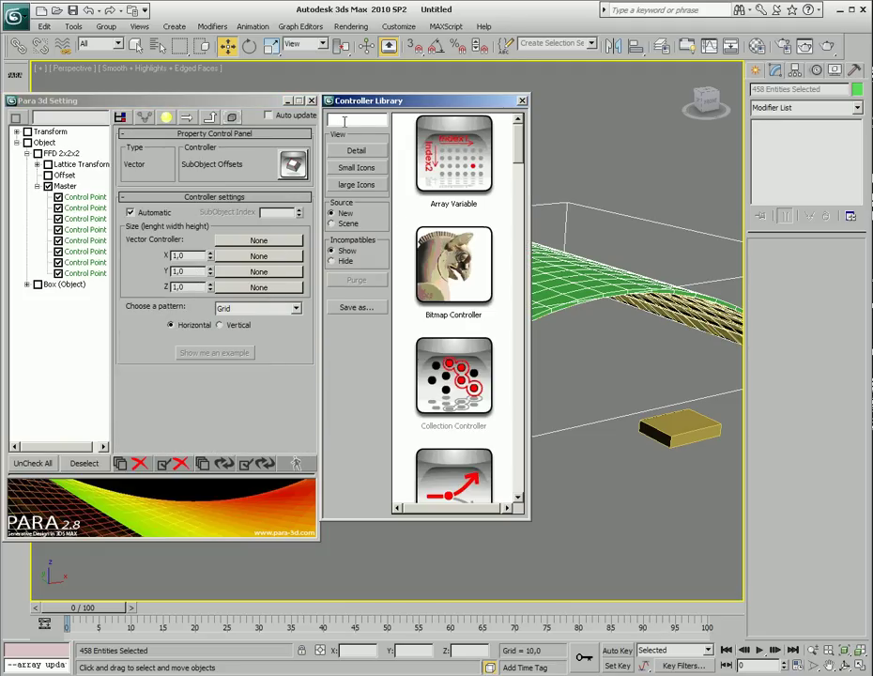
pyautogui.write('gra')
pyautogui.moveTo(444, 160); pyautogui.dragTo(286, 287)
pyautogui.click(435, 341)
pyautogui.click(406, 361)
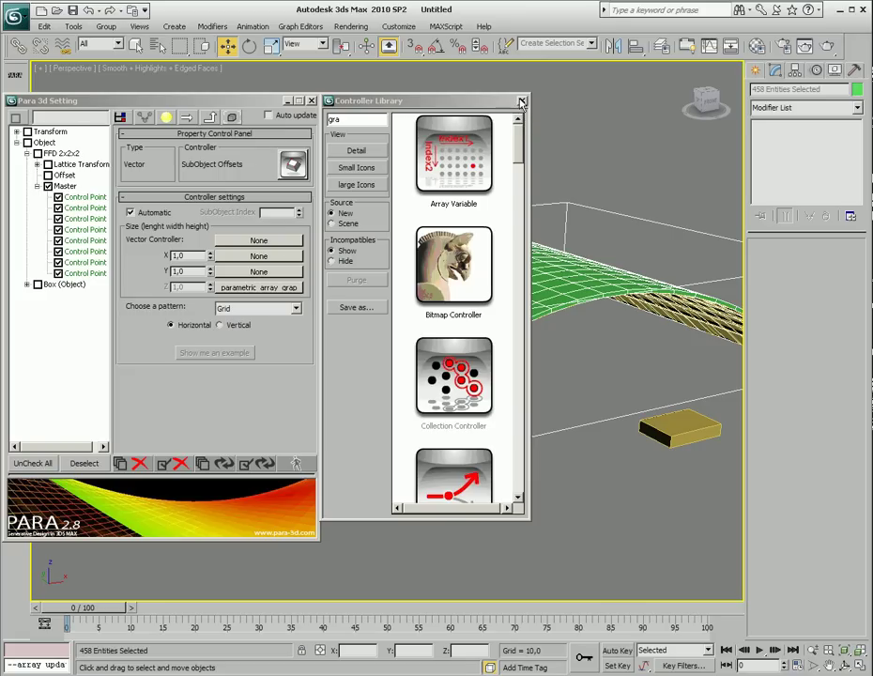
pyautogui.click(522, 102)
# - Open the Z size's Graph Controller, set its 1D Multiplier to 5 and update the array
pyautogui.click(275, 289)
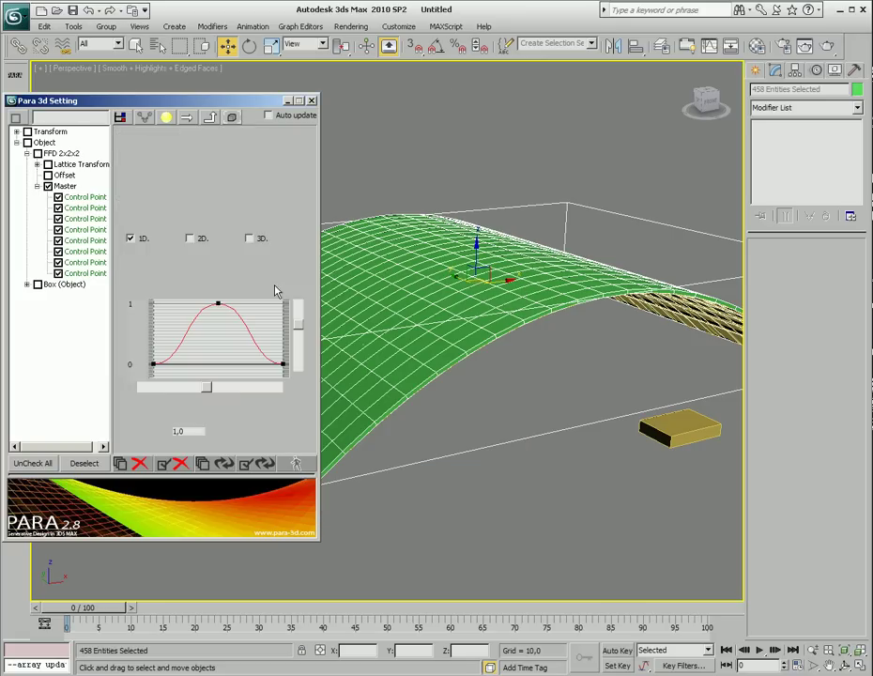
pyautogui.click(218, 302)
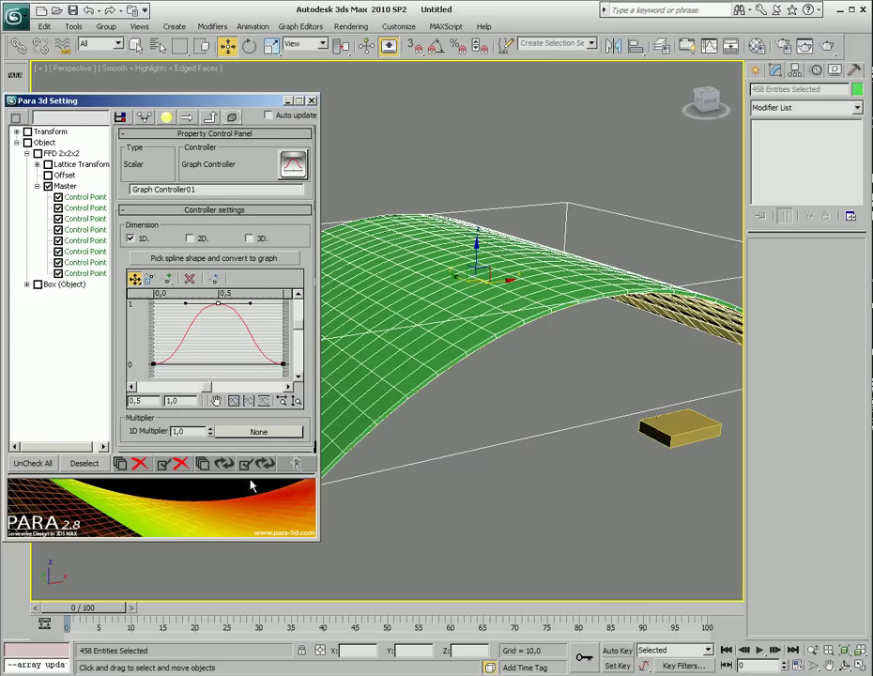
pyautogui.doubleClick(187, 432)
pyautogui.write('5')
pyautogui.press('Return')
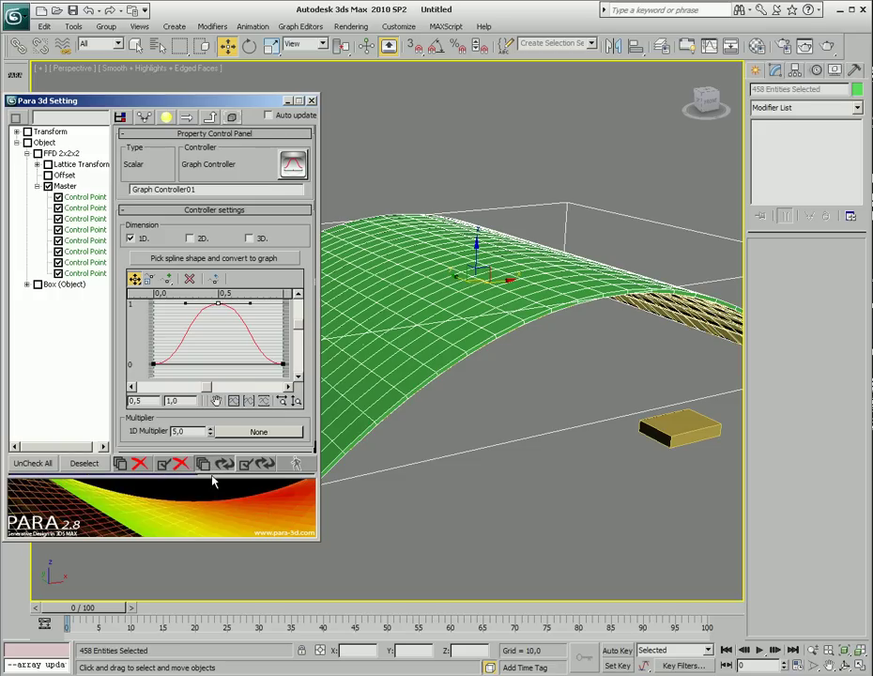
# - Set the Graph Controller's 1D Multiplier to 12 and update the array
pyautogui.keyDown('alt'); pyautogui.moveTo(557, 404); pyautogui.dragTo(605, 385, button='middle'); pyautogui.keyUp('alt')
pyautogui.moveTo(190, 432); pyautogui.dragTo(156, 432)
pyautogui.write('12')
pyautogui.press('Return')
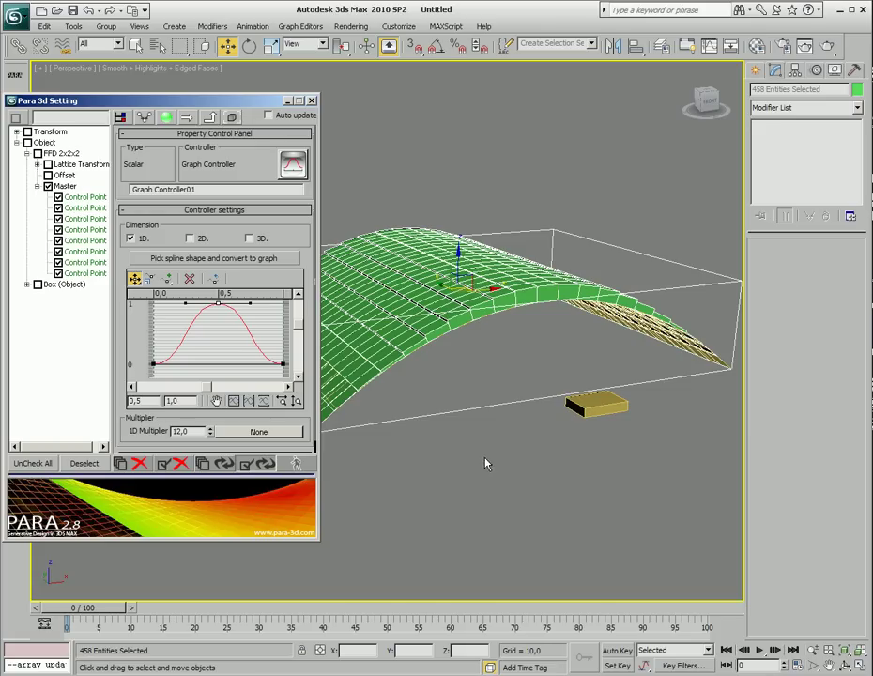
# - Apply an Offset Controller over the Z size's Graph Controller, keeping the current controller as its sub-controller, and update the array
pyautogui.keyDown('alt'); pyautogui.moveTo(526, 377); pyautogui.dragTo(460, 299, button='middle'); pyautogui.keyUp('alt')
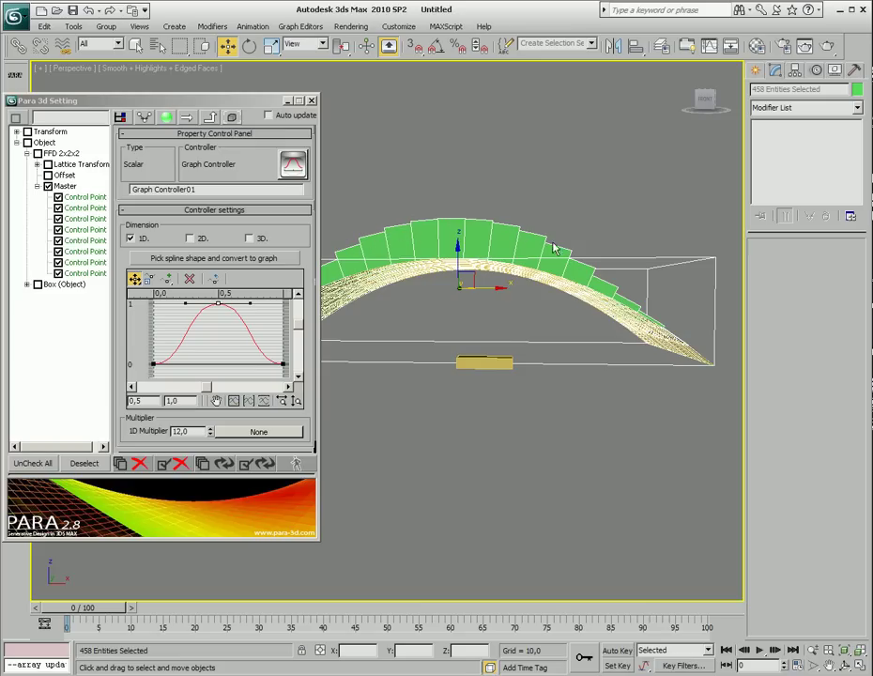
pyautogui.moveTo(433, 429)
pyautogui.keyDown('alt'); pyautogui.mouseDown(button='middle')
pyautogui.moveTo(481, 452)
pyautogui.moveTo(493, 483)
pyautogui.moveTo(463, 484)
pyautogui.moveTo(441, 416)
pyautogui.mouseUp(button='middle'); pyautogui.keyUp('alt')
pyautogui.click(293, 162)
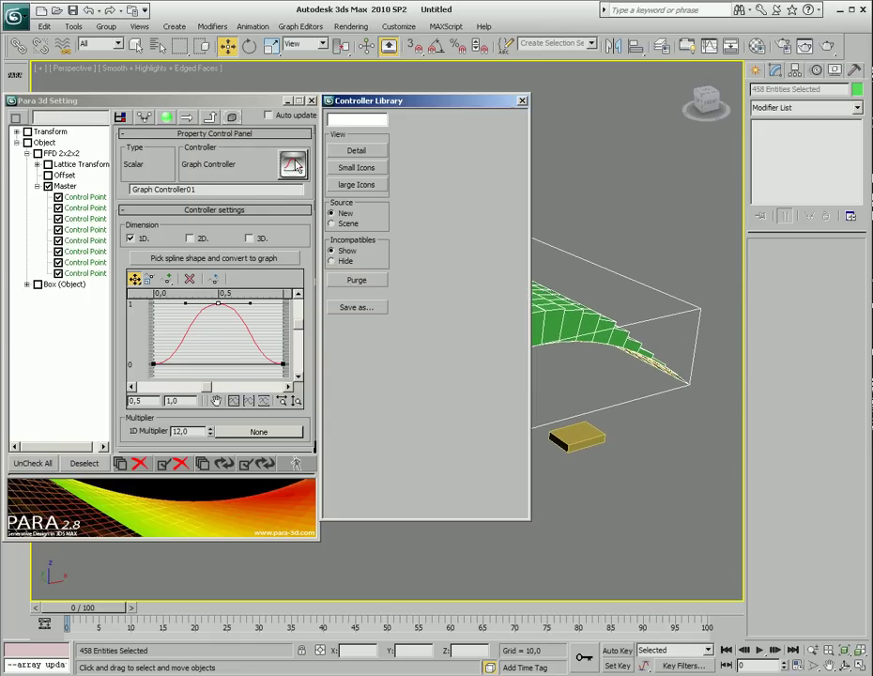
pyautogui.write('off')
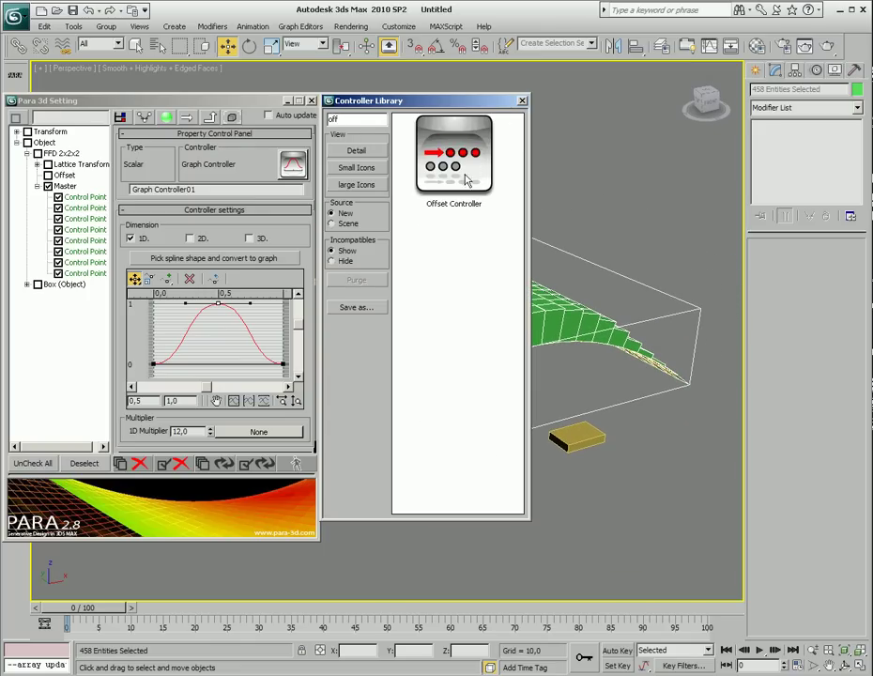
pyautogui.moveTo(466, 174); pyautogui.dragTo(297, 171)
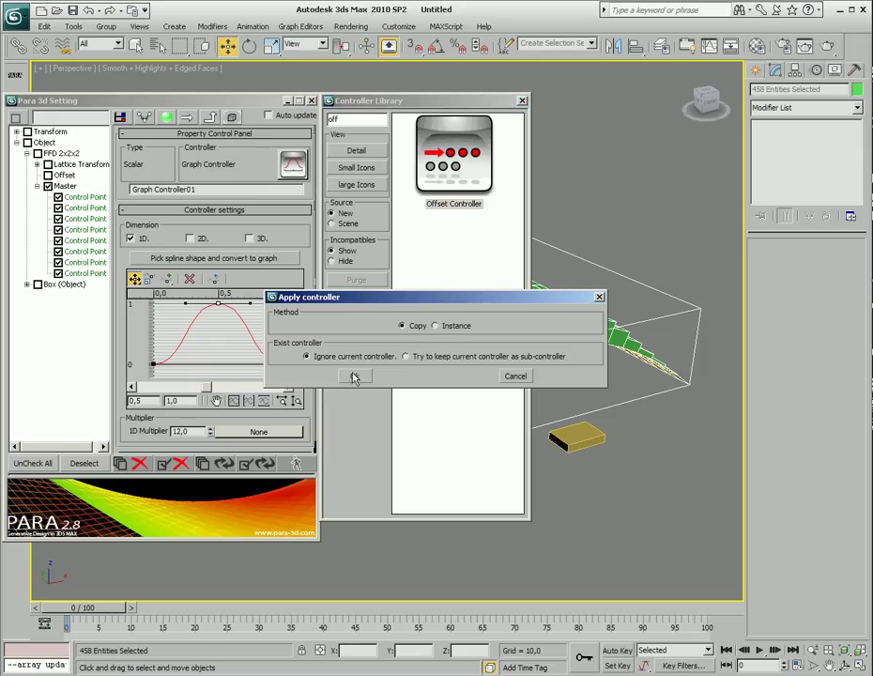
pyautogui.click(408, 356)
pyautogui.click(354, 375)
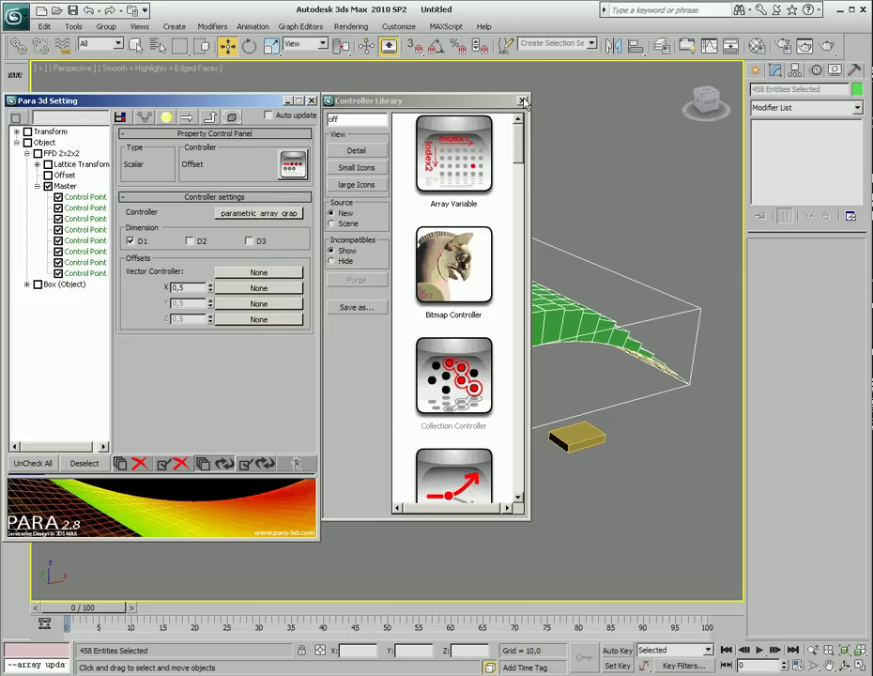
pyautogui.doubleClick(489, 296)
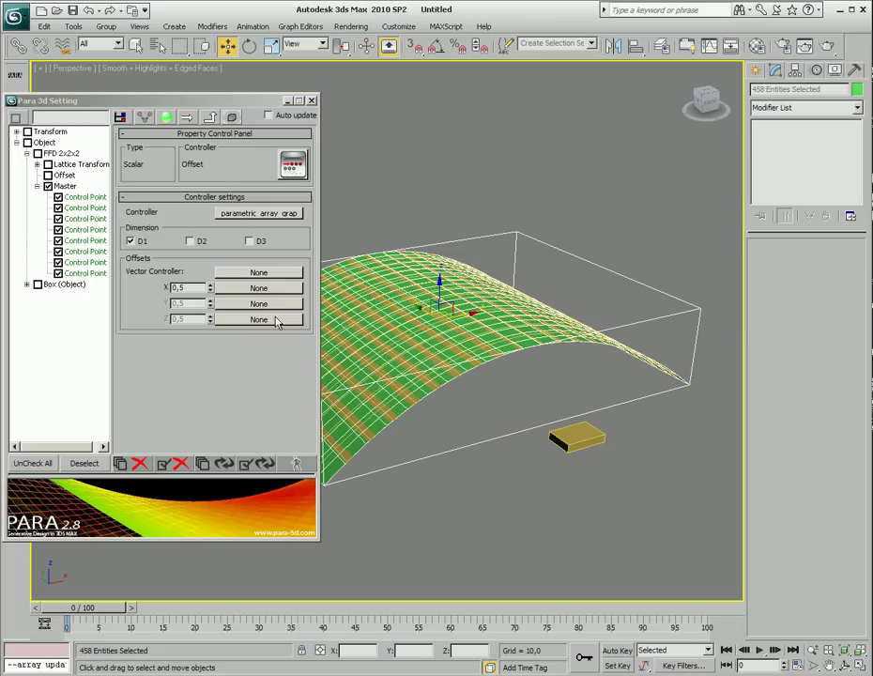
# - Check the Offset's Graph sub-controller, assign a SubObject Controller to the Offset's Vector Controller and update the array
pyautogui.click(286, 216)
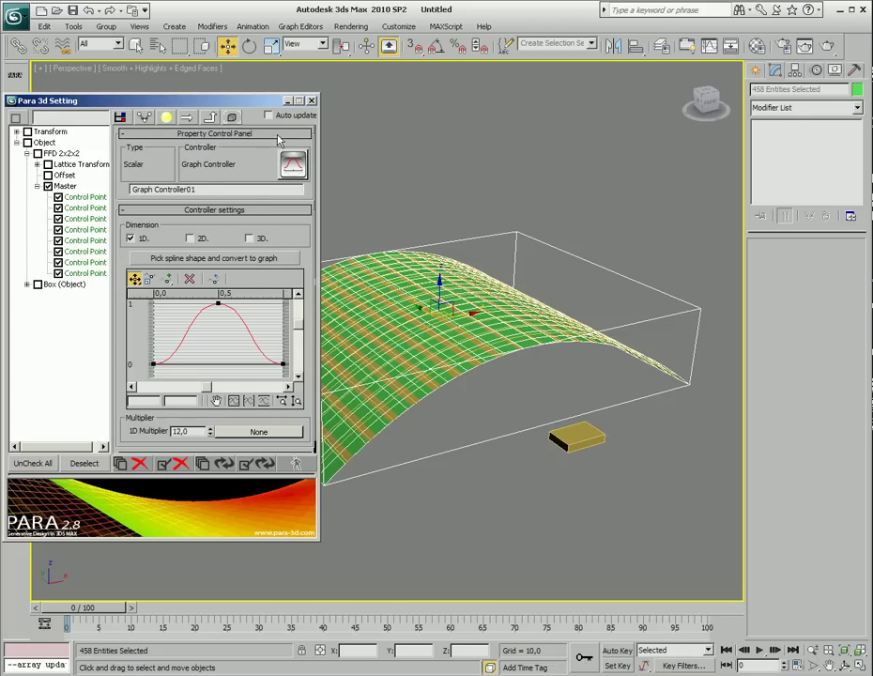
pyautogui.click(209, 118)
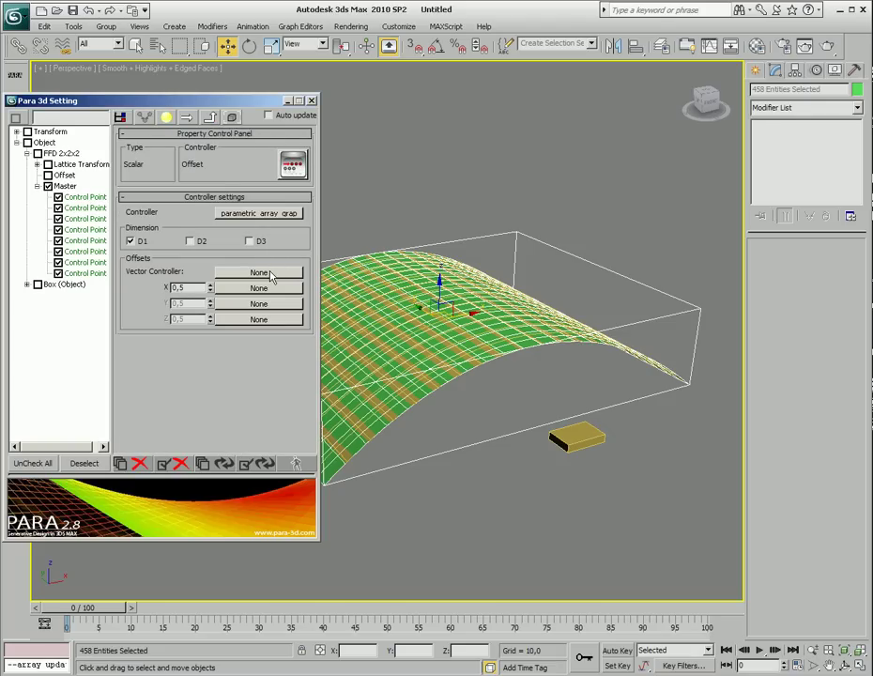
pyautogui.click(258, 272)
pyautogui.write('sub')
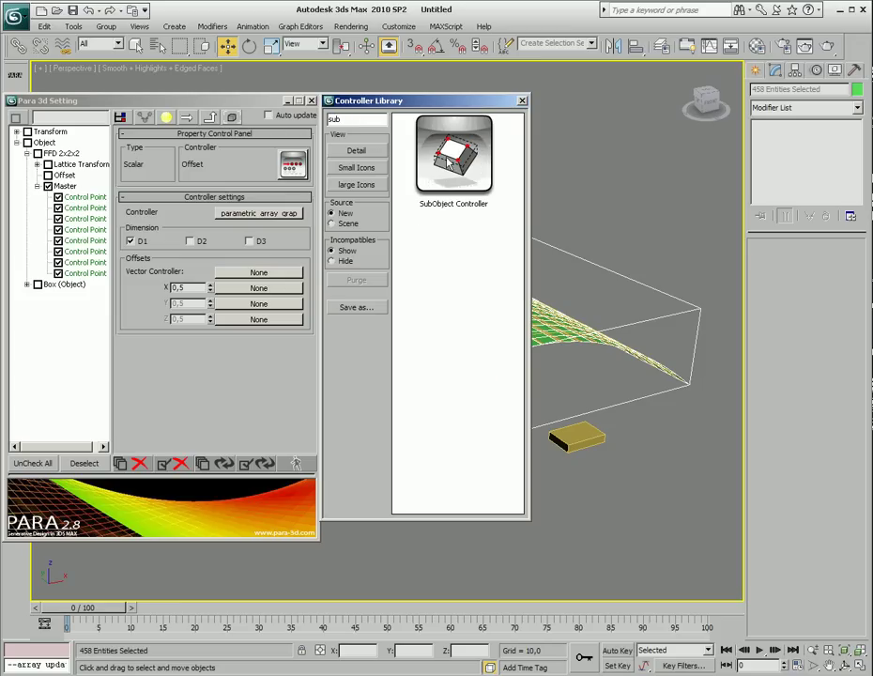
pyautogui.moveTo(454, 155); pyautogui.dragTo(288, 285)
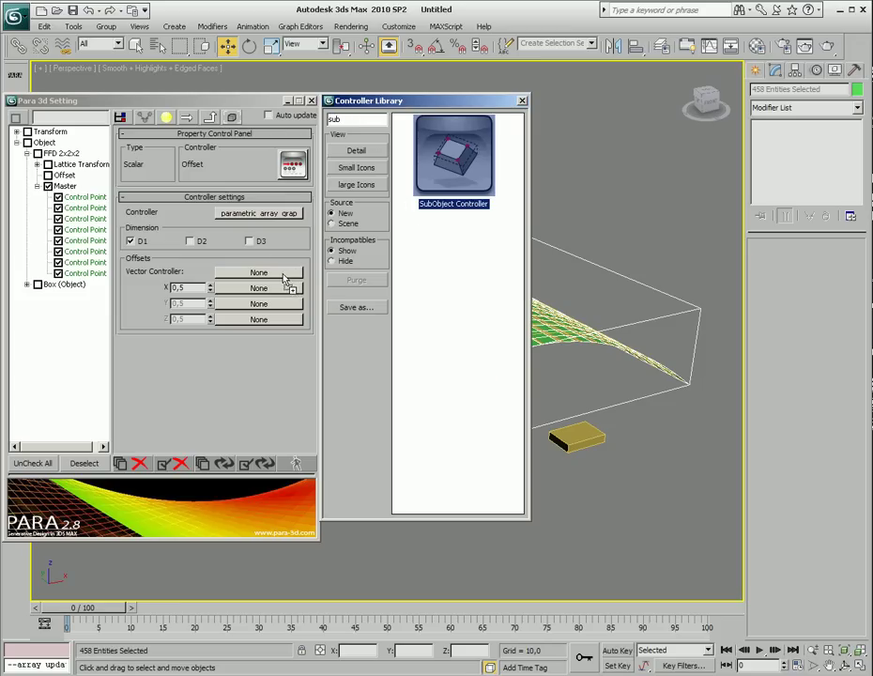
pyautogui.click(407, 360)
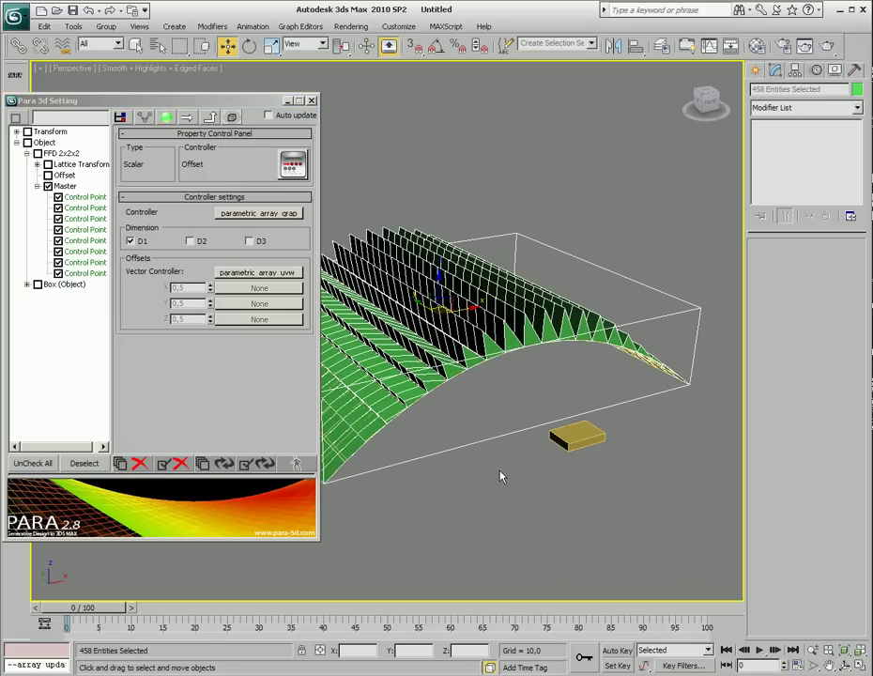
# - Enable the Offset's D2 dimension, set its Graph Controller's 1D Multiplier to 21 and update the array
pyautogui.click(190, 241)
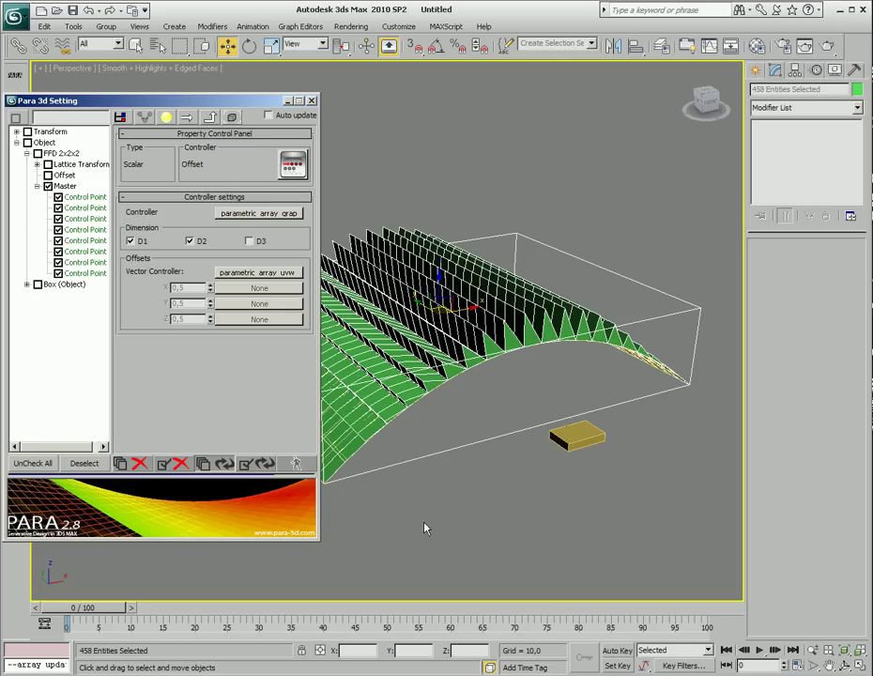
pyautogui.keyDown('alt'); pyautogui.moveTo(491, 483); pyautogui.dragTo(392, 380, button='middle'); pyautogui.keyUp('alt')
pyautogui.click(270, 213)
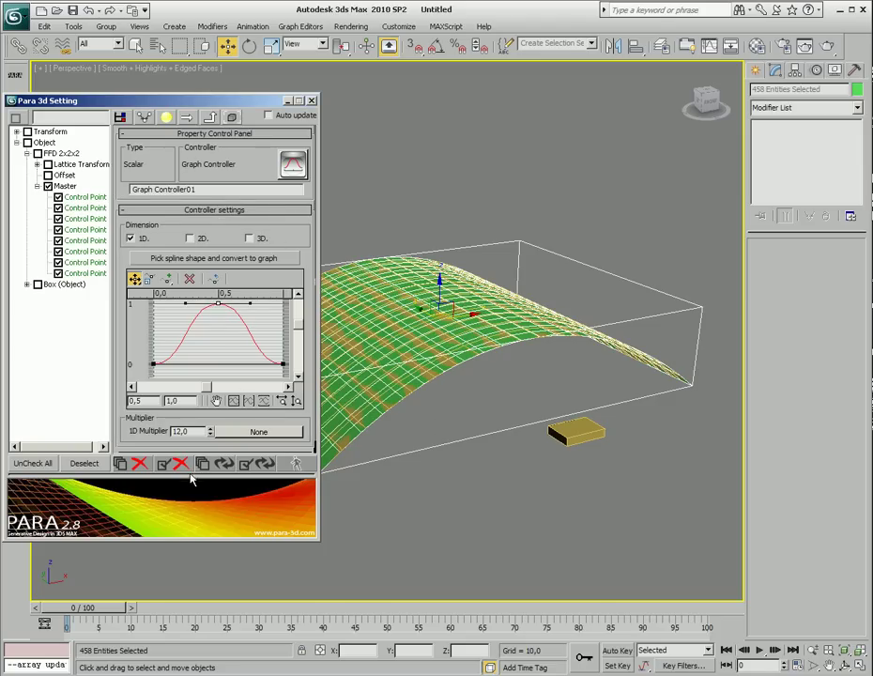
pyautogui.doubleClick(183, 431)
pyautogui.write('21')
pyautogui.press('Return')
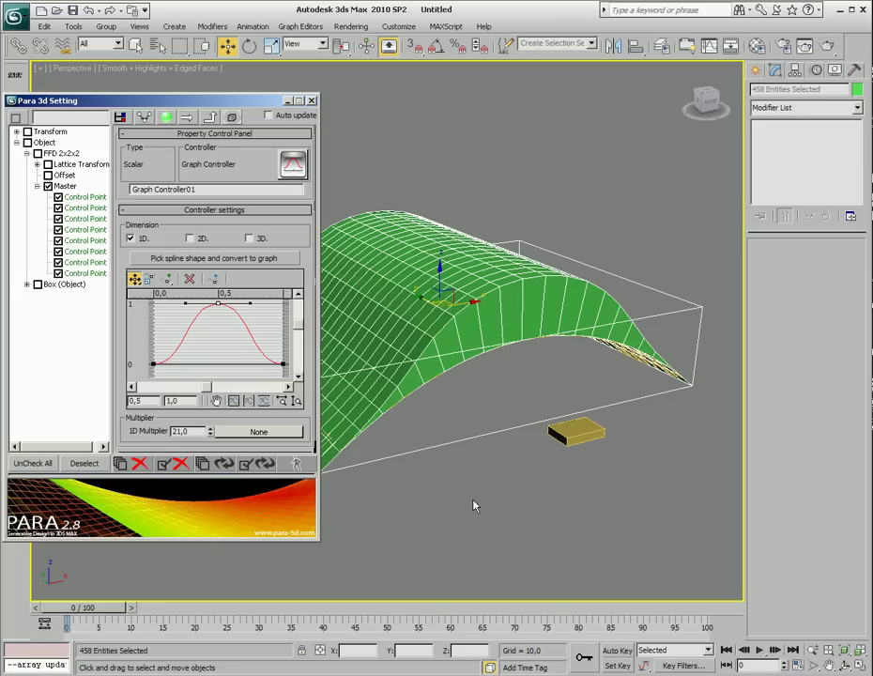
pyautogui.moveTo(428, 489)
pyautogui.keyDown('alt'); pyautogui.mouseDown(button='middle')
pyautogui.moveTo(392, 463)
pyautogui.moveTo(464, 502)
pyautogui.moveTo(435, 485)
pyautogui.mouseUp(button='middle'); pyautogui.keyUp('alt')
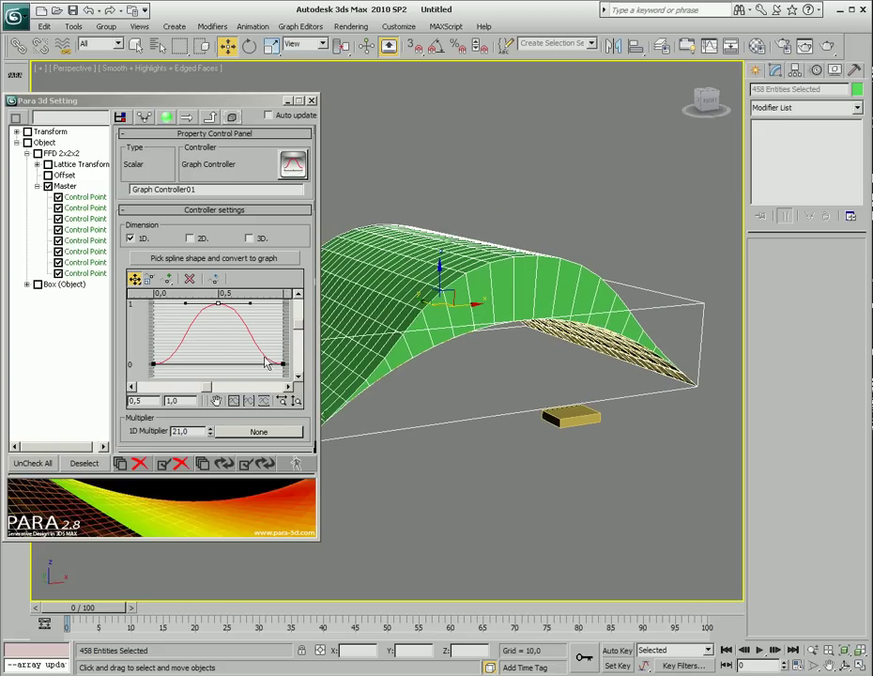
pyautogui.keyDown('alt'); pyautogui.moveTo(663, 488); pyautogui.dragTo(623, 515, button='middle'); pyautogui.keyUp('alt')
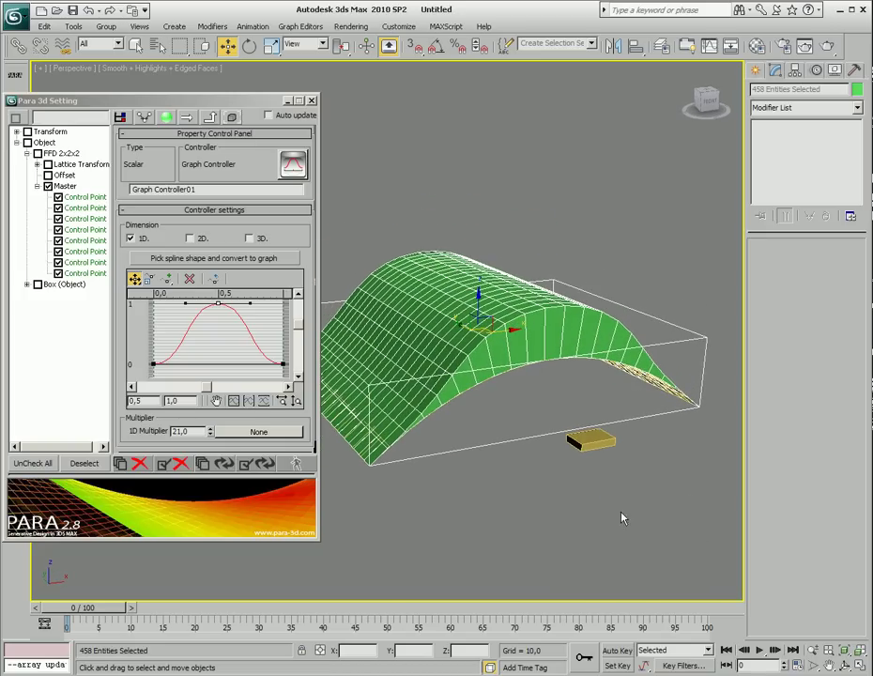
# - Point the tangents of the graph's two end points straight up to form a rounded arch curve, and update the array
pyautogui.click(152, 363)
pyautogui.moveTo(185, 364); pyautogui.dragTo(153, 328)
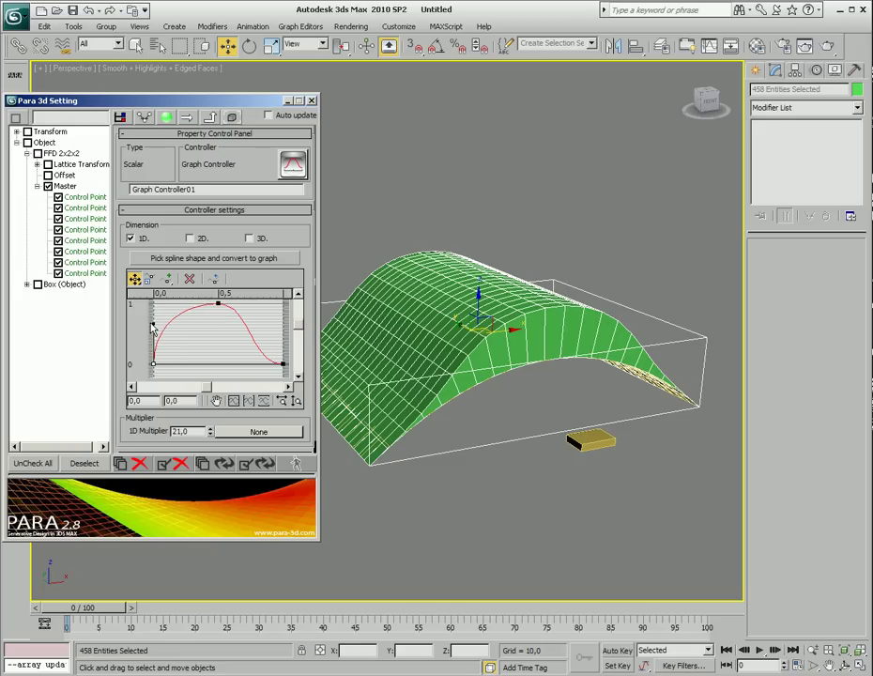
pyautogui.click(283, 364)
pyautogui.moveTo(252, 363); pyautogui.dragTo(283, 328)
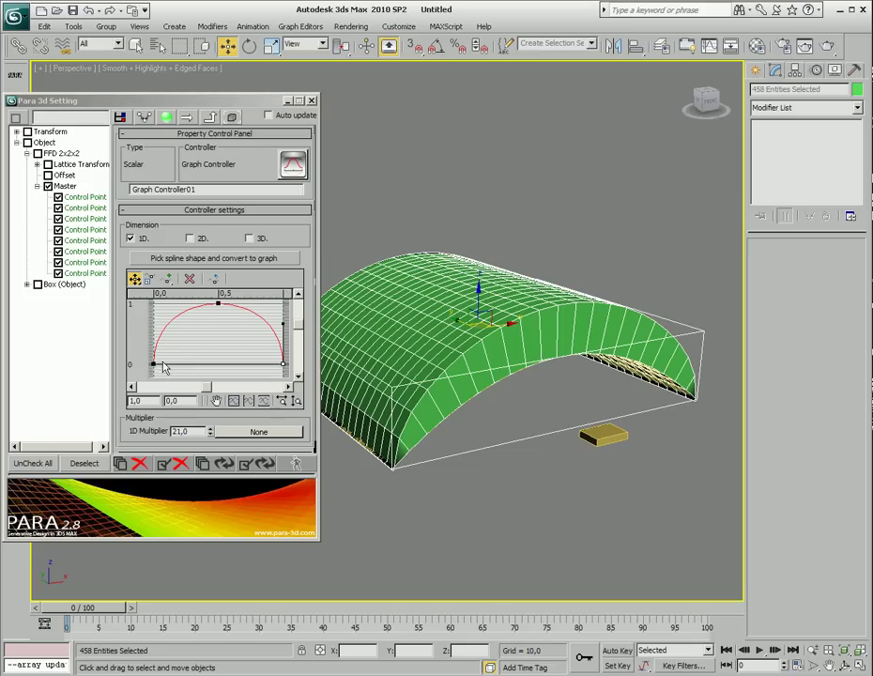
# - Swing the tangents of the graph's two end points inward at a shallow slope to form a bell curve, and update the array
pyautogui.moveTo(158, 334); pyautogui.dragTo(208, 349)
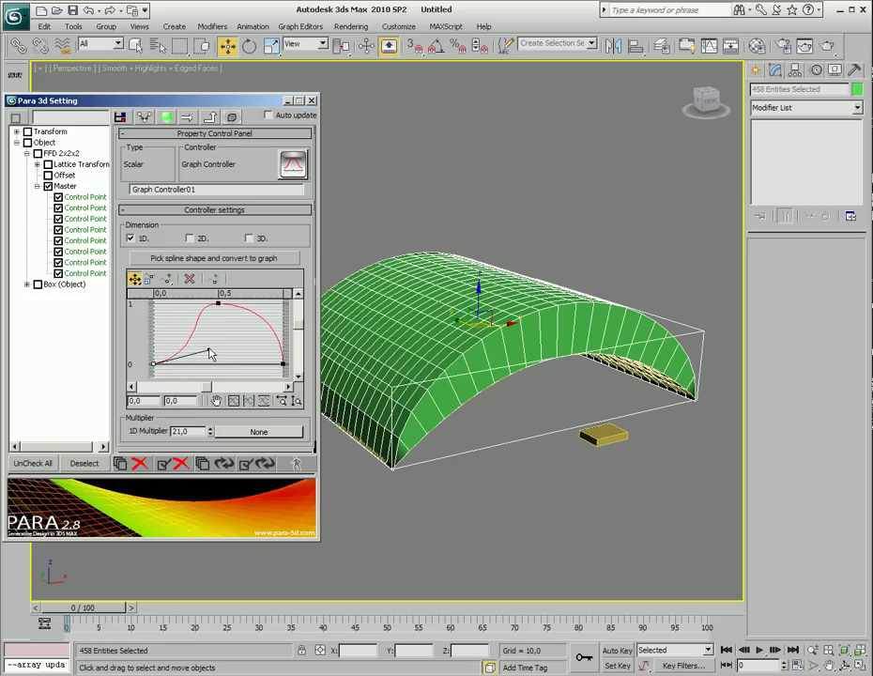
pyautogui.click(284, 363)
pyautogui.moveTo(284, 324); pyautogui.dragTo(234, 350)
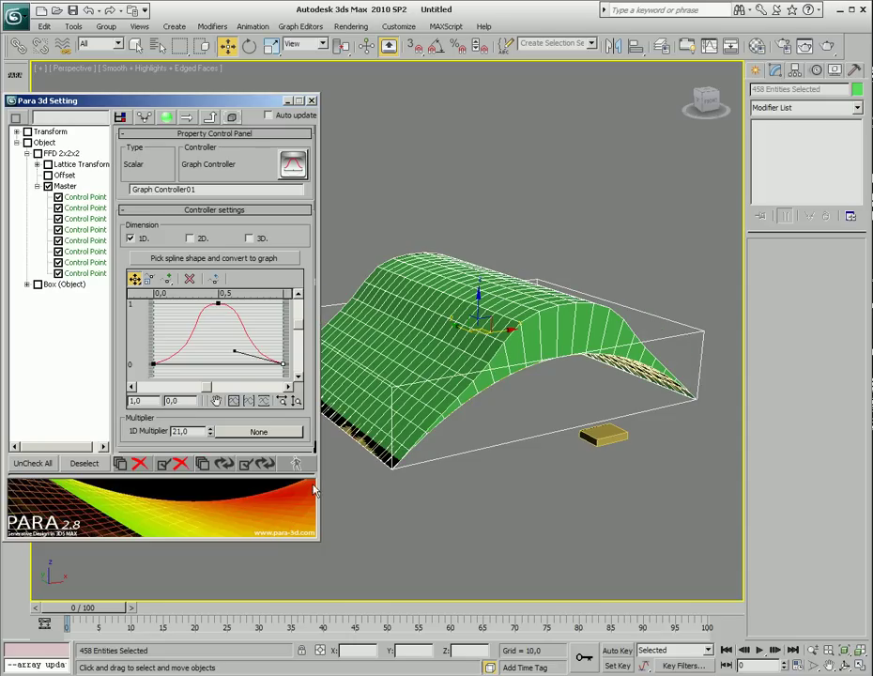
# - Set the Graph Controller's 1D Multiplier to 33, update the array and inspect the resulting shape with the settings window moved aside
pyautogui.click(219, 302)
pyautogui.doubleClick(186, 430)
pyautogui.write('33')
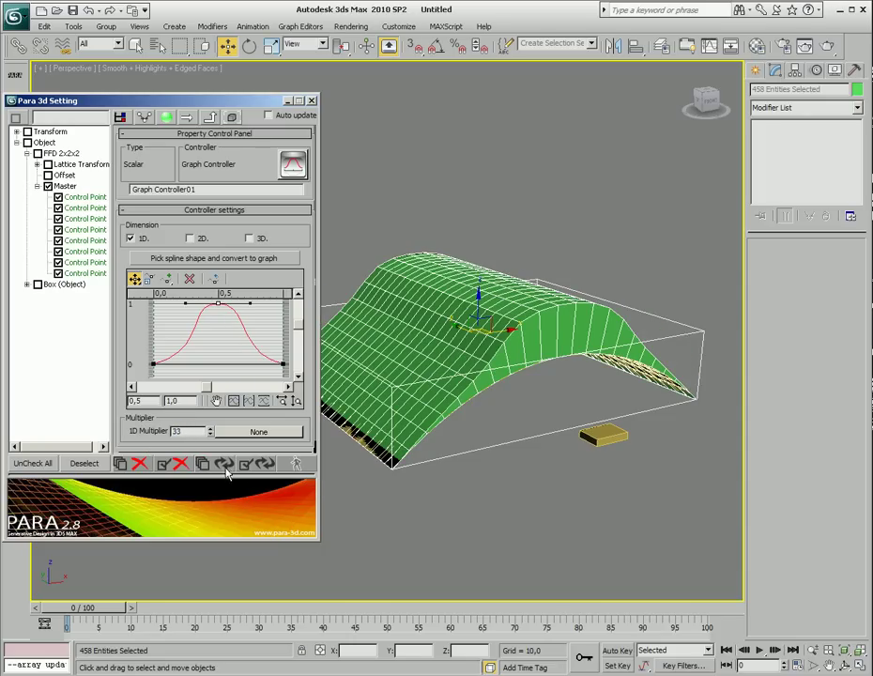
pyautogui.press('Return')
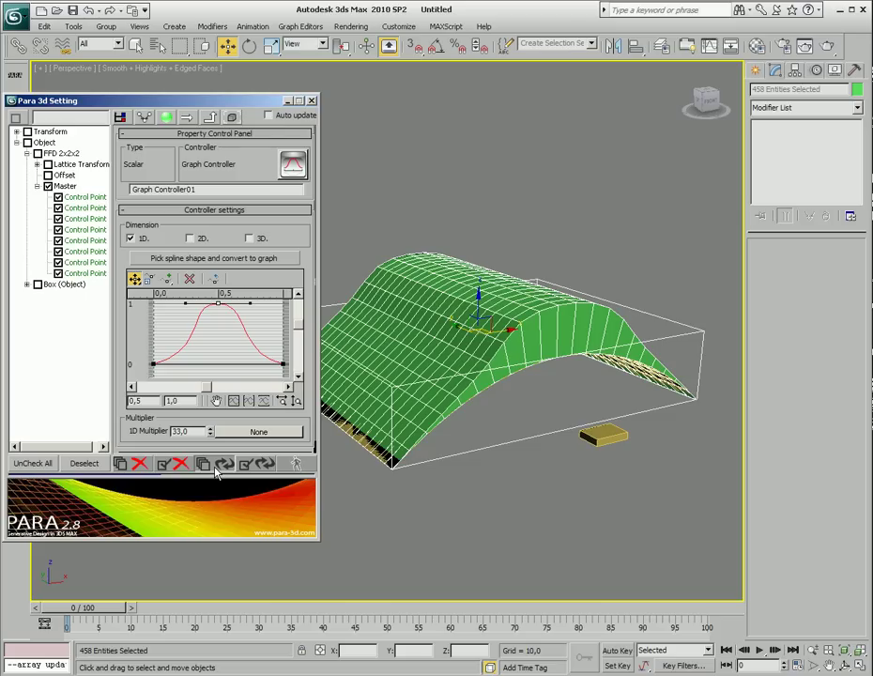
pyautogui.click(219, 467)
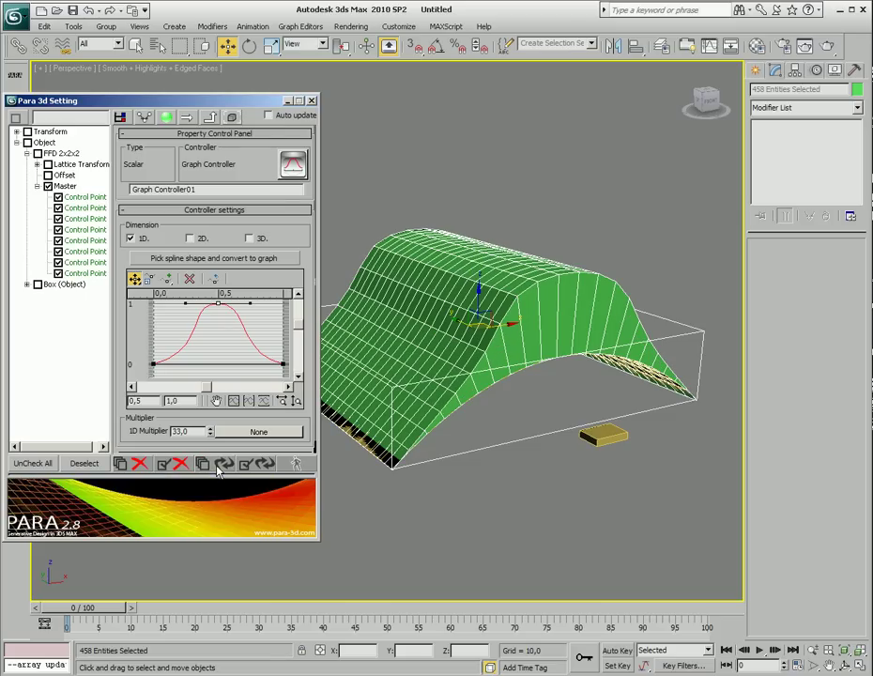
pyautogui.moveTo(251, 106); pyautogui.dragTo(2, 158)
pyautogui.keyDown('alt'); pyautogui.moveTo(571, 419); pyautogui.dragTo(591, 398, button='middle'); pyautogui.keyUp('alt')
pyautogui.scroll(-5, 411, 512)
pyautogui.keyDown('alt'); pyautogui.moveTo(328, 511); pyautogui.dragTo(418, 530, button='middle'); pyautogui.keyUp('alt')
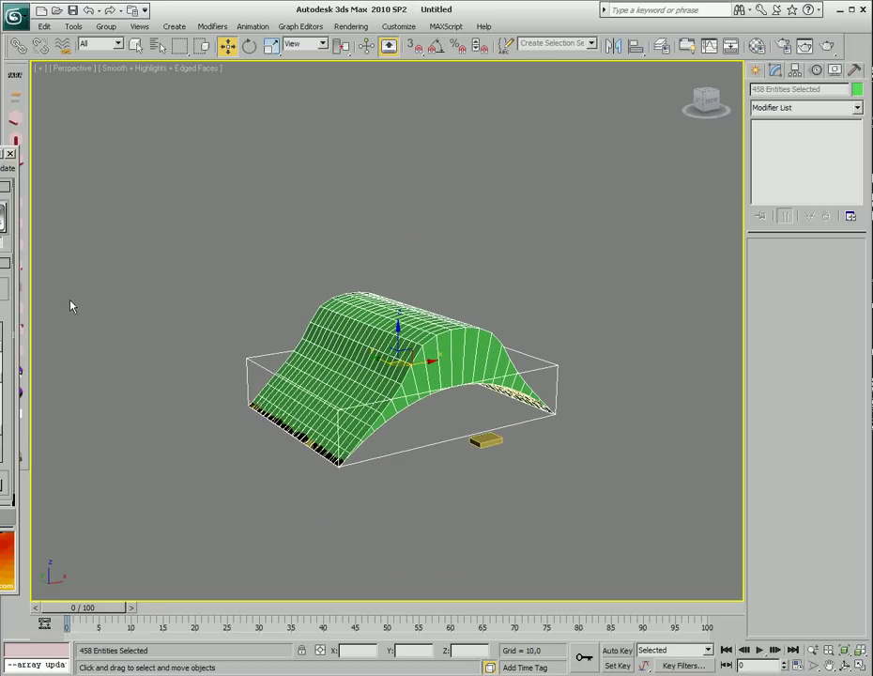
# - Bring back the Para 3d settings and examine the controller hierarchy down to the Graph and SubObject Controllers under Surface Controller09
pyautogui.moveTo(0, 153); pyautogui.dragTo(426, 112)
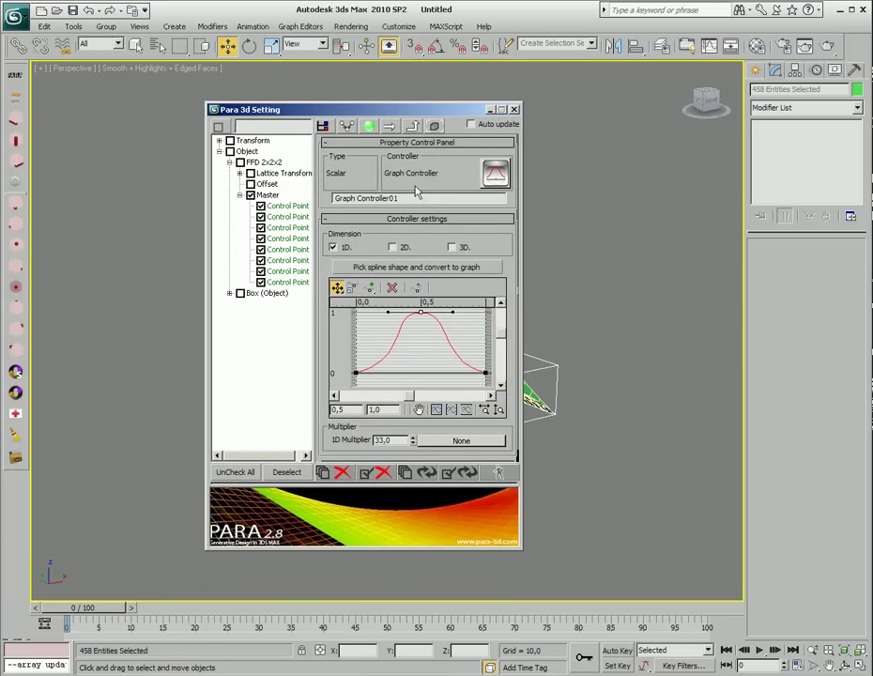
pyautogui.click(323, 126)
pyautogui.moveTo(247, 457); pyautogui.dragTo(256, 458)
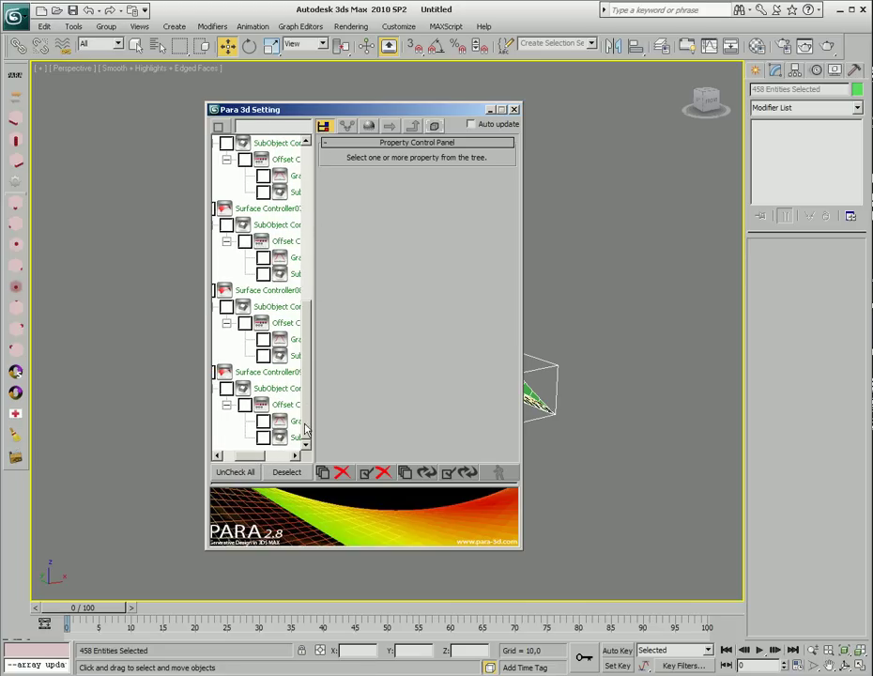
pyautogui.moveTo(249, 454); pyautogui.dragTo(254, 458)
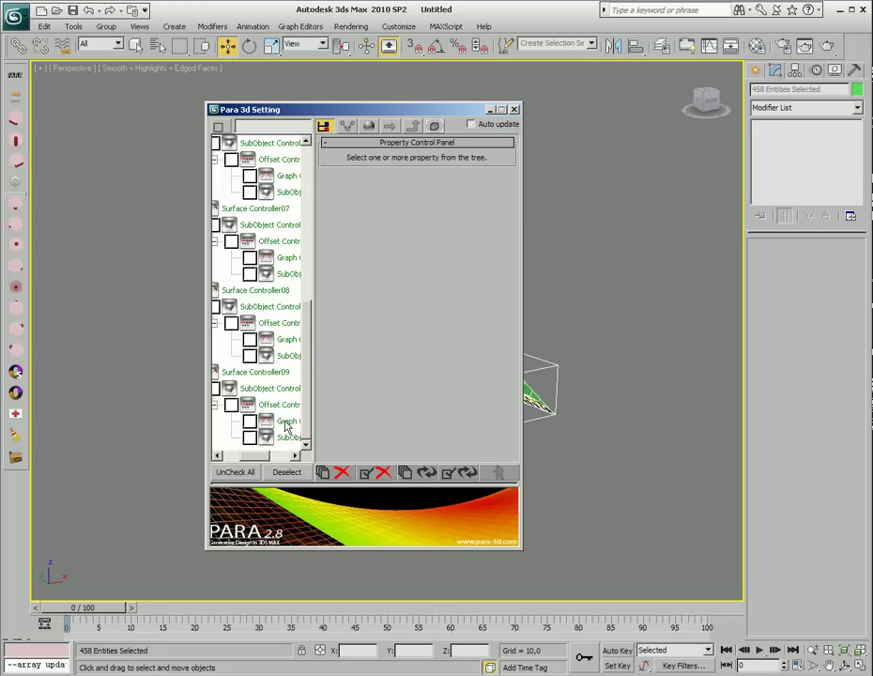
pyautogui.hscroll(3, 288, 432)
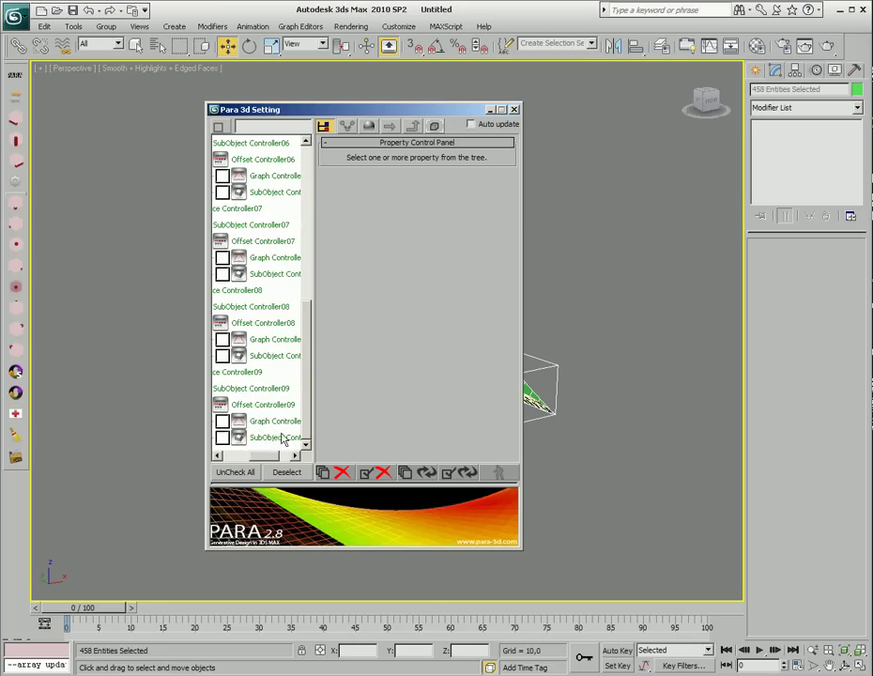